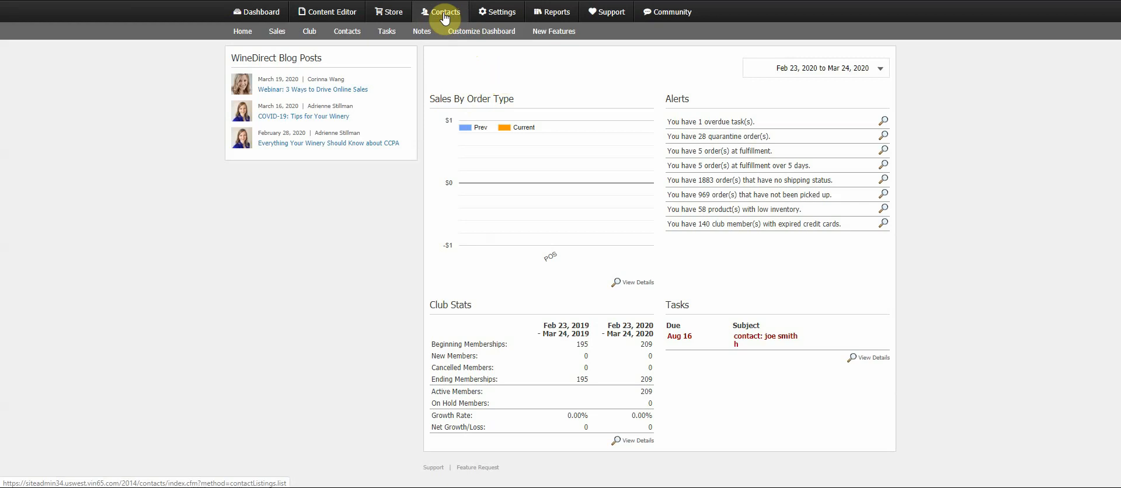
# - Open the Contacts section and view the list of contact types
pyautogui.click(444, 18)
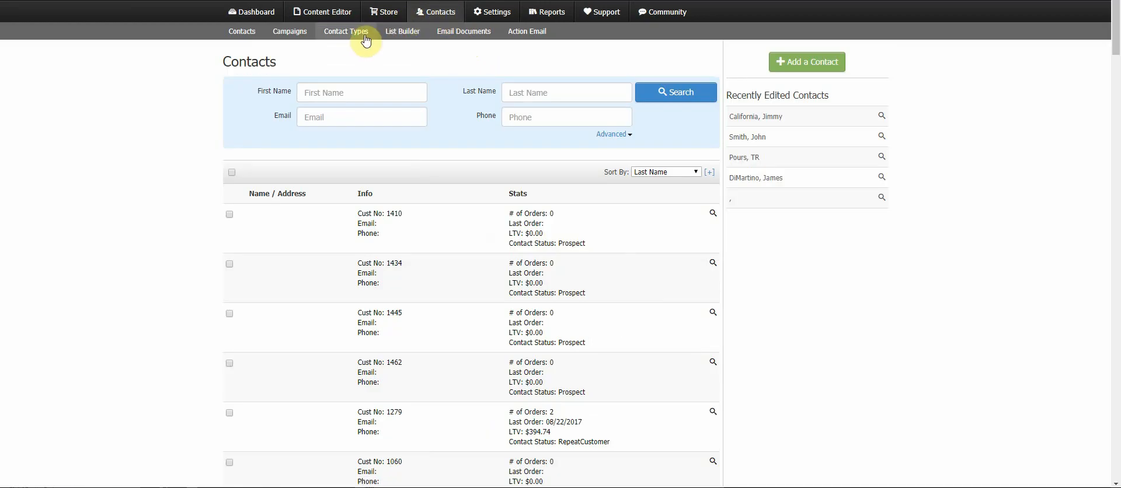
pyautogui.click(352, 35)
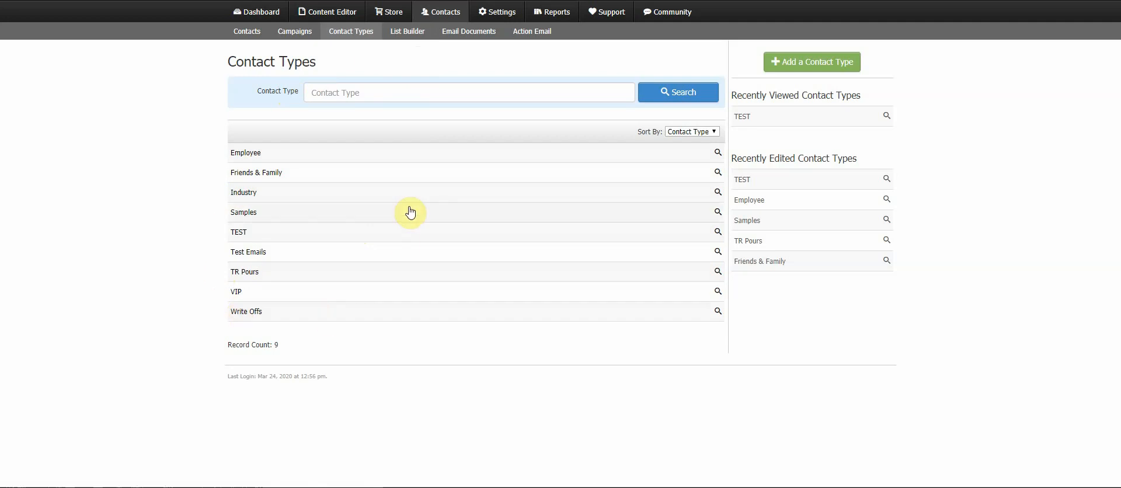
# - Open the List Builder and open the Employee list
pyautogui.click(405, 33)
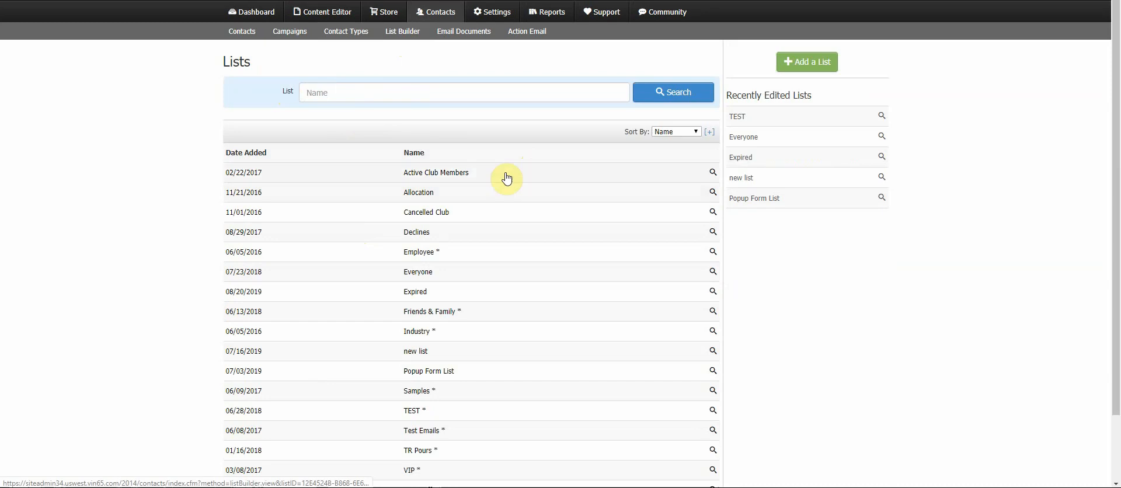
pyautogui.click(441, 252)
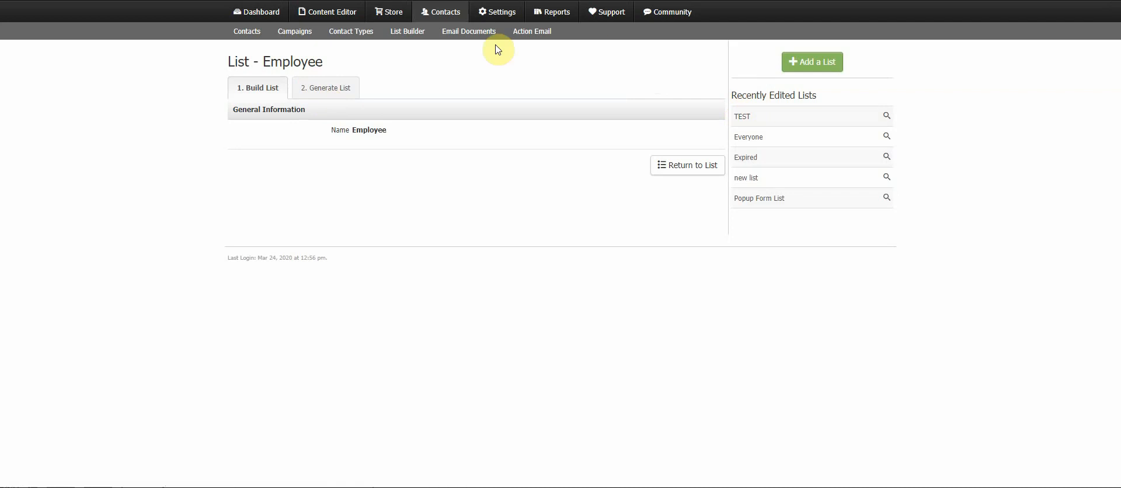
# - Return to the List Builder and reopen the Employee list
pyautogui.click(403, 40)
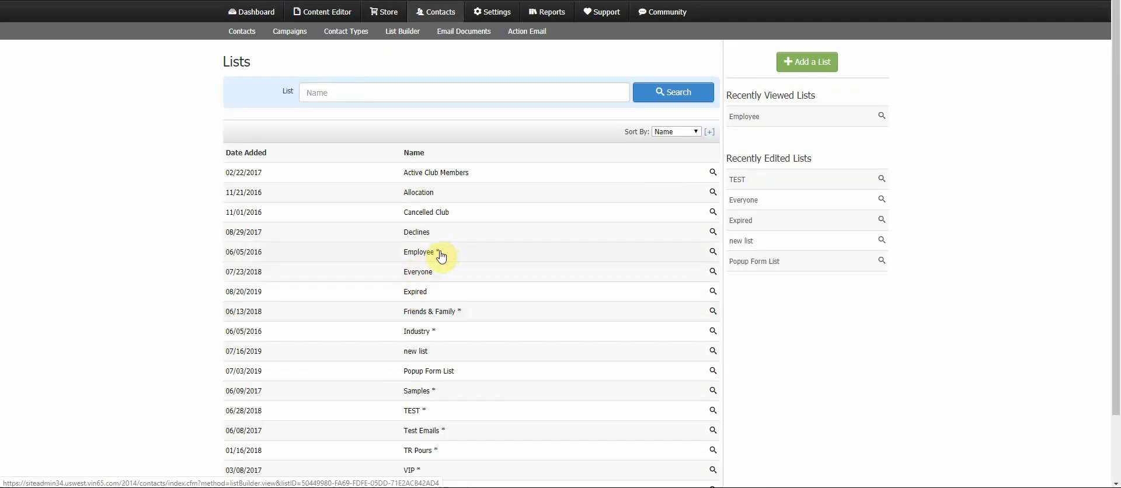
pyautogui.click(423, 261)
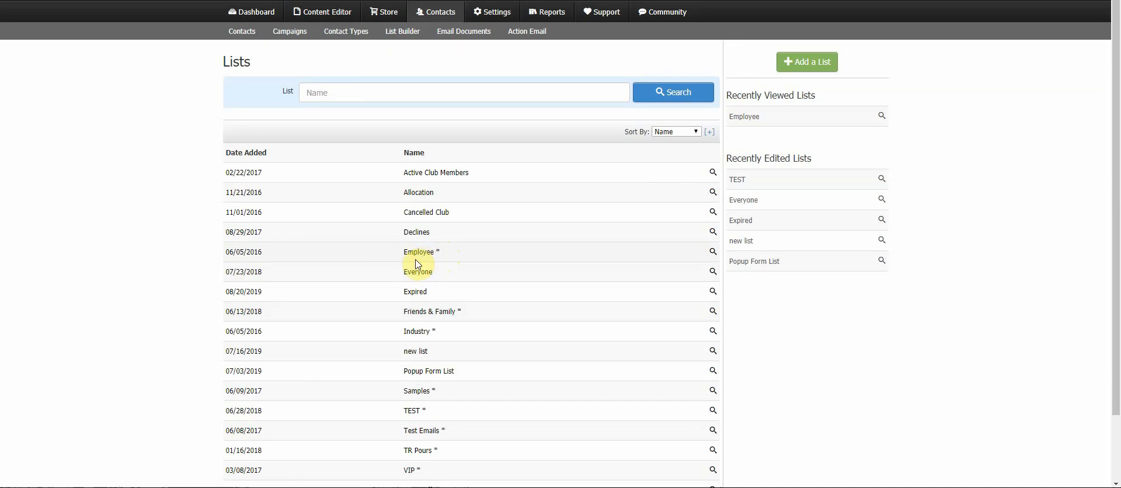
pyautogui.click(422, 259)
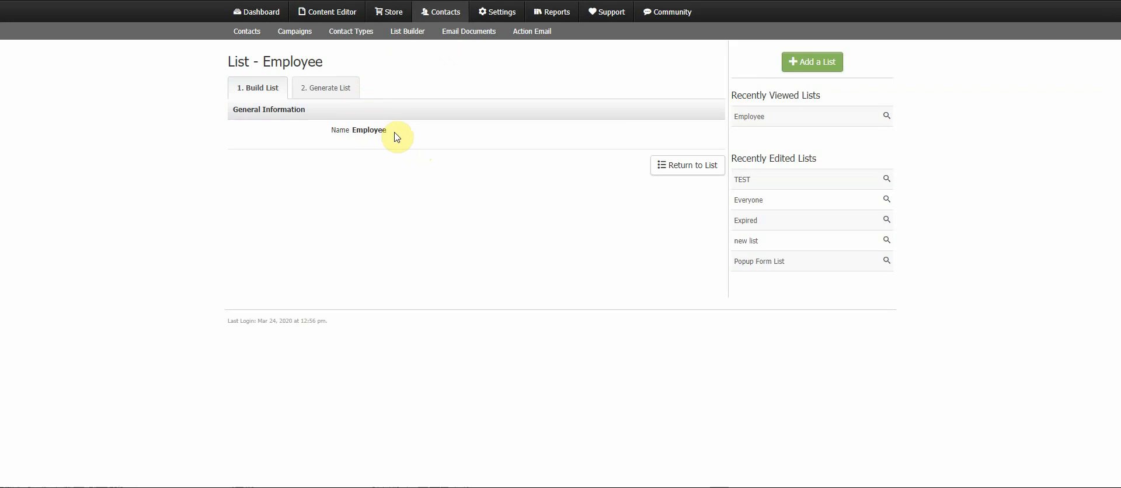
# - View the Employee list's generated summary, then go back to its build settings
pyautogui.moveTo(393, 138); pyautogui.dragTo(329, 137)
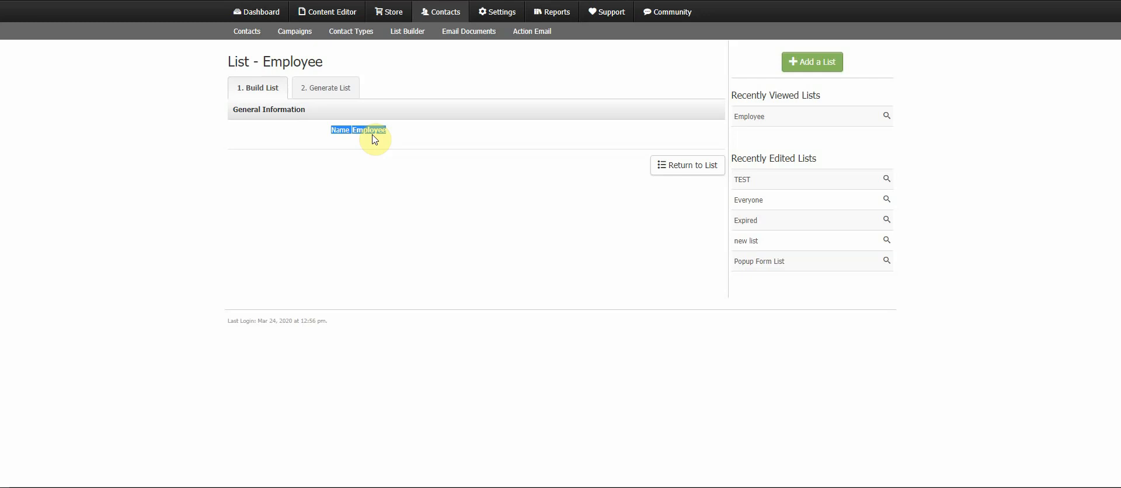
pyautogui.click(345, 94)
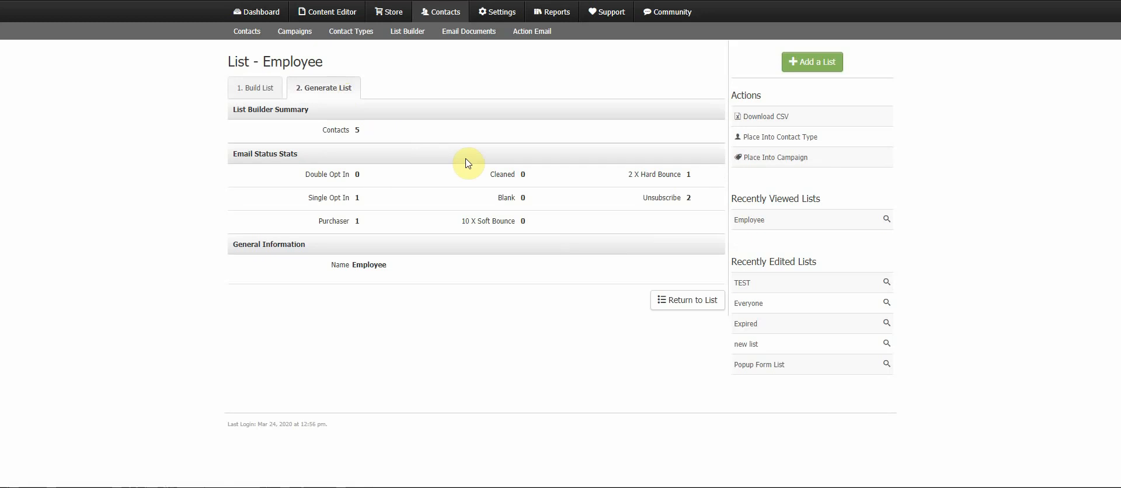
pyautogui.moveTo(375, 131); pyautogui.dragTo(318, 133)
pyautogui.click(266, 90)
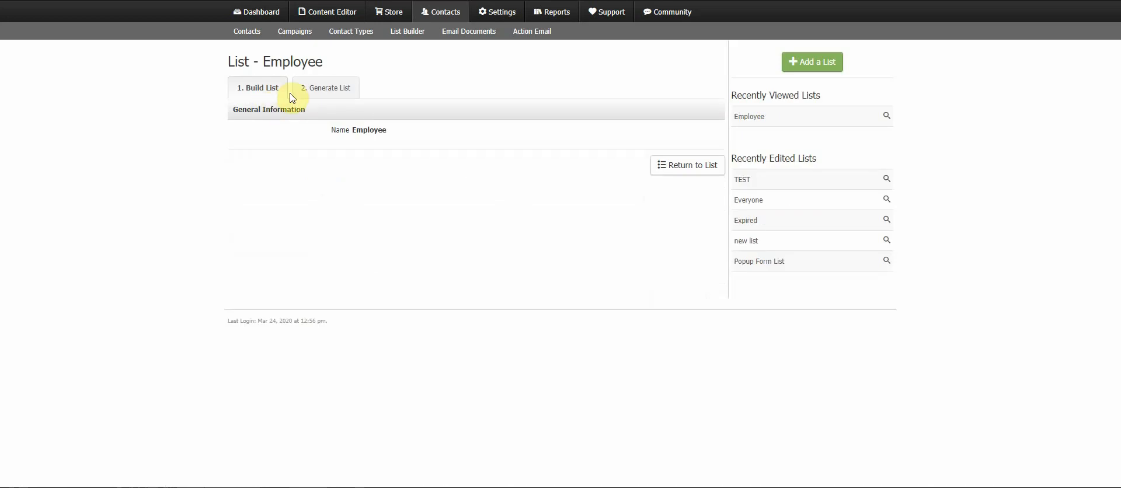
# - Create a new list named "WHatever" in the List Builder and save it
pyautogui.click(410, 34)
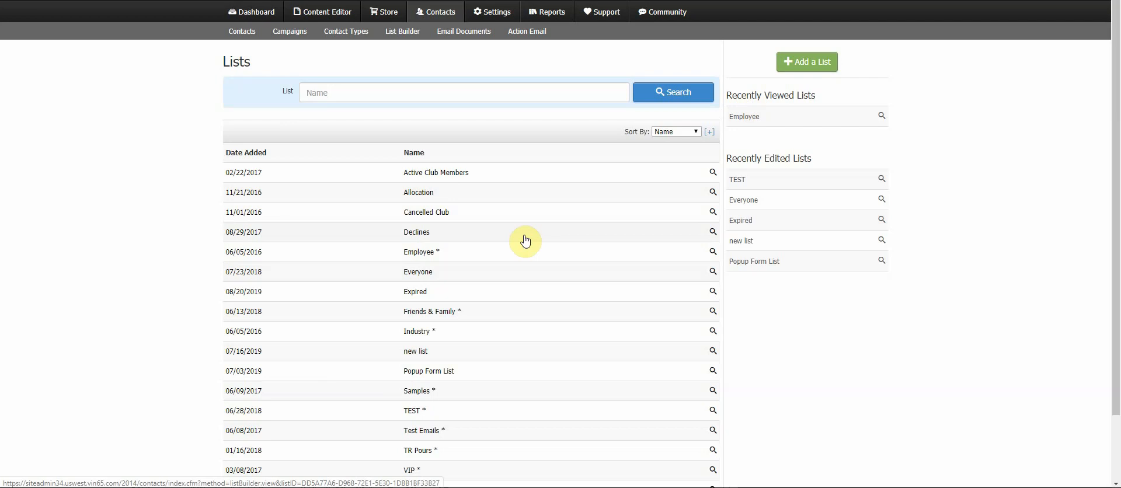
pyautogui.click(798, 71)
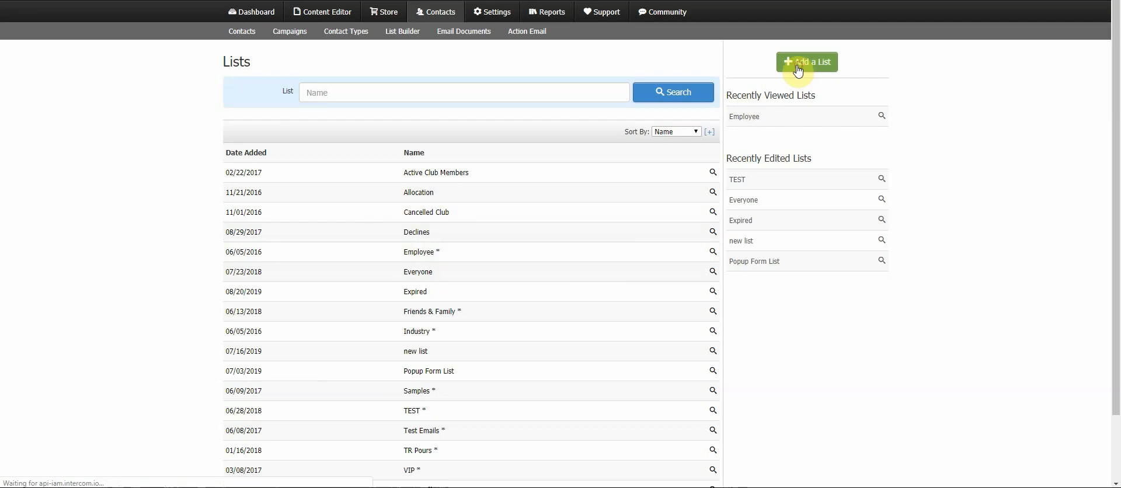
pyautogui.click(388, 113)
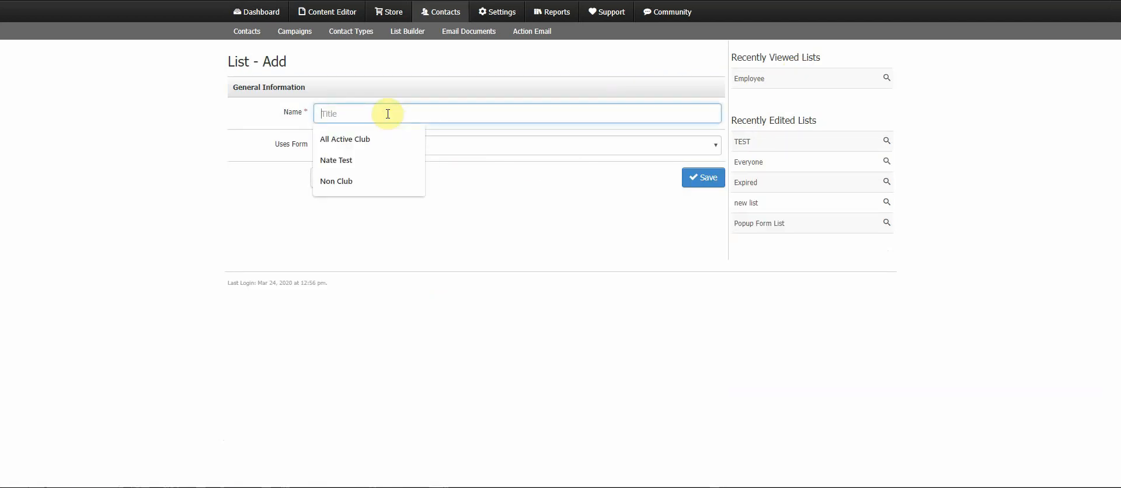
pyautogui.write('WHatever')
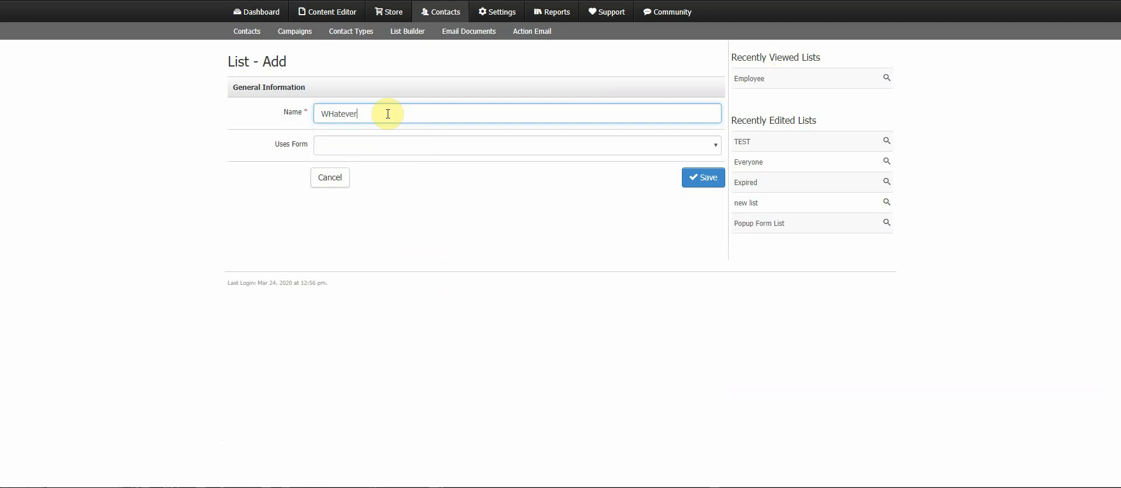
pyautogui.click(701, 178)
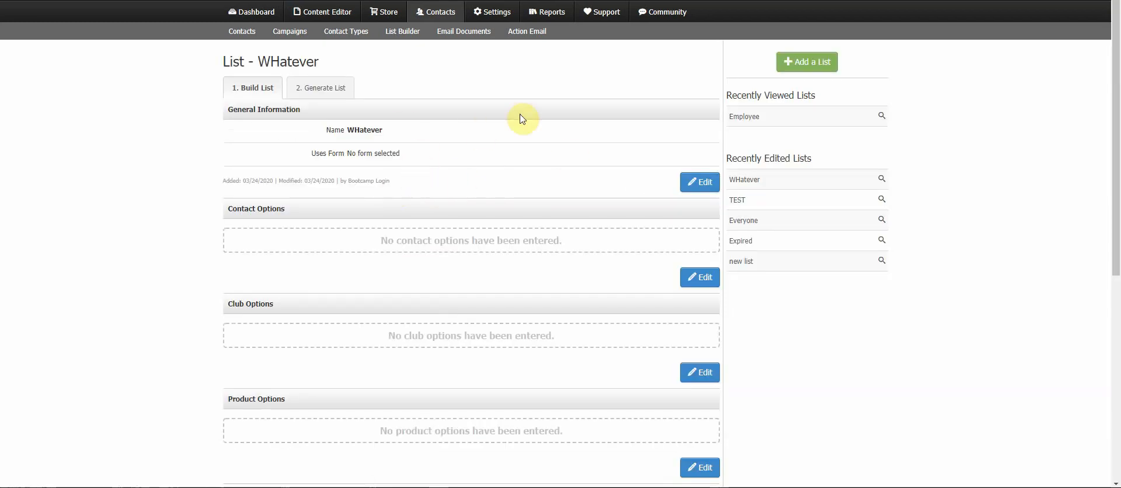
# - Scroll through the new list's option sections to examine them
pyautogui.moveTo(416, 130); pyautogui.dragTo(320, 138)
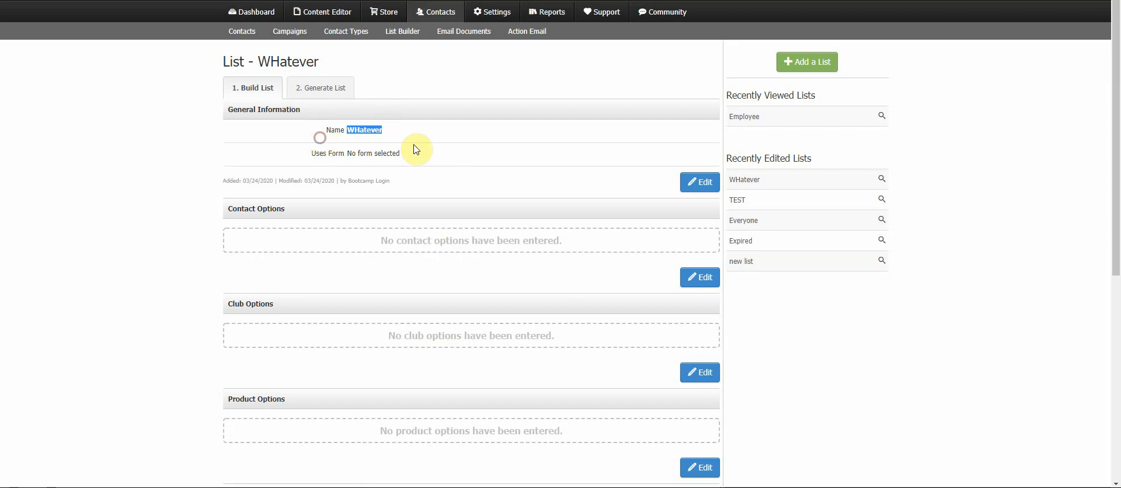
pyautogui.click(432, 147)
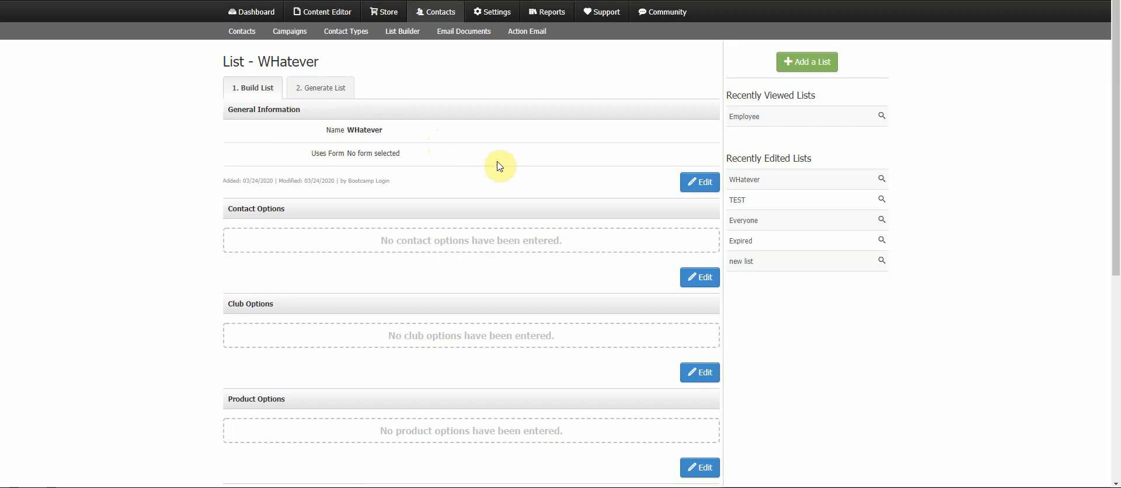
pyautogui.scroll(-2, 503, 158)
pyautogui.scroll(-4, 506, 158)
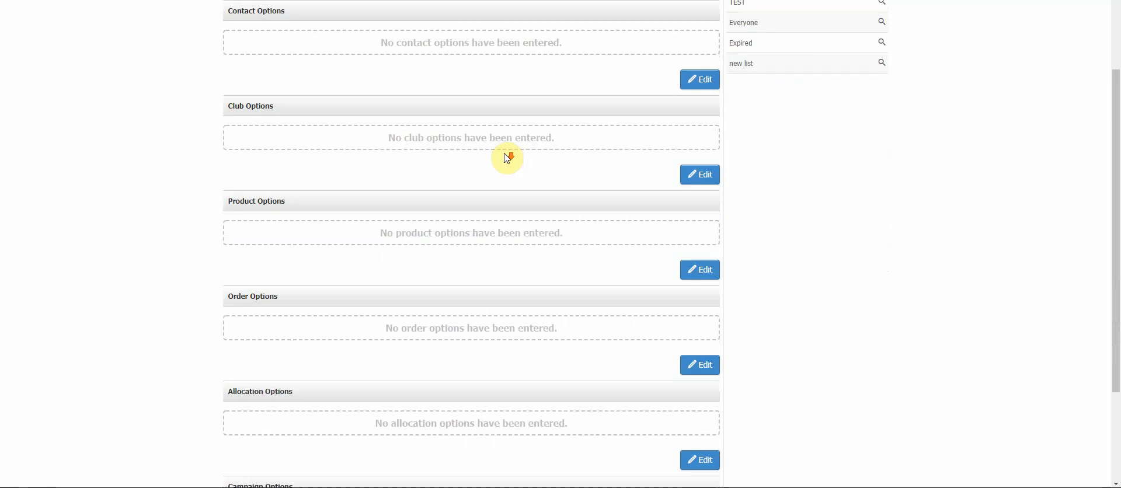
pyautogui.scroll(5, 507, 158)
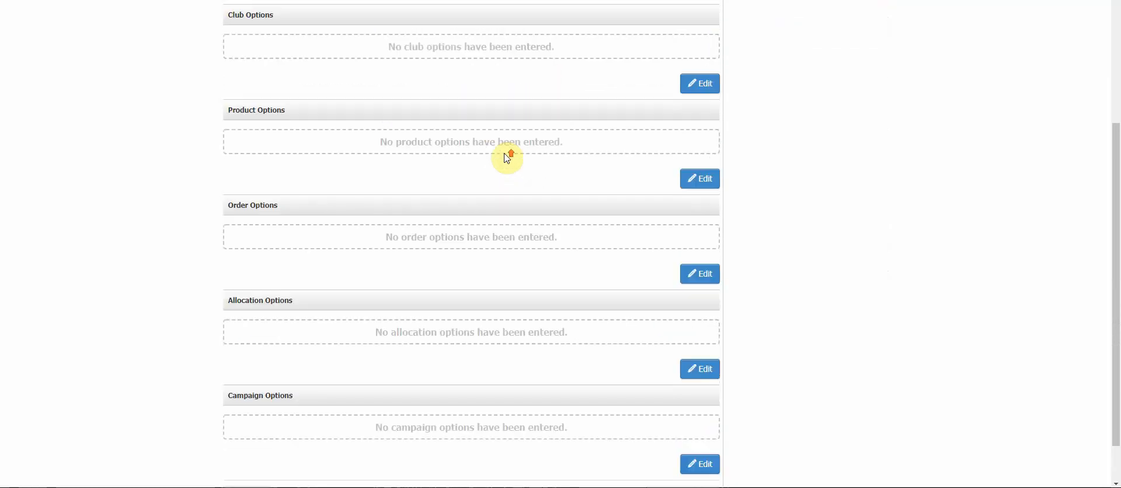
pyautogui.scroll(1, 507, 157)
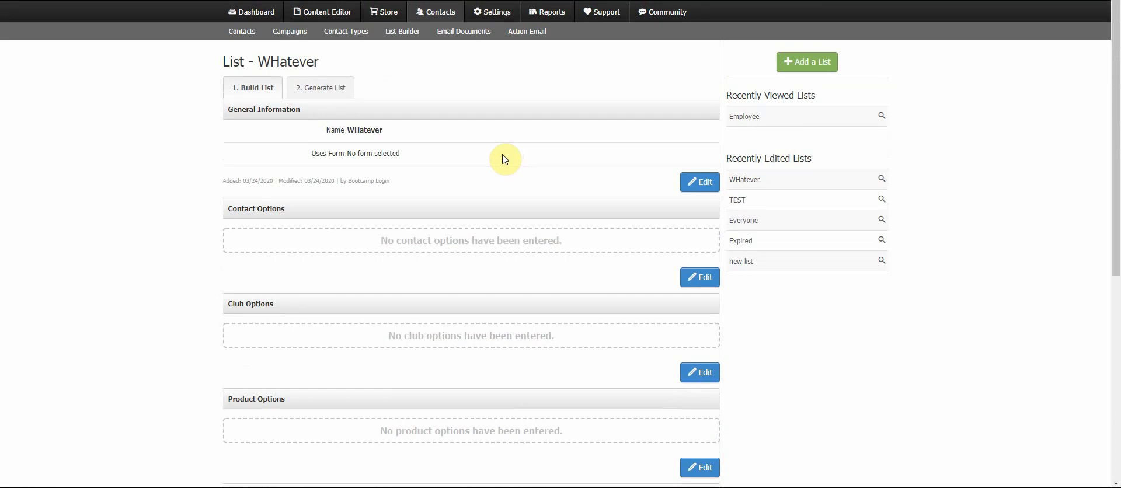
# - Try ticking Employee under Contact Types and TEST under Contact Types NOT, then clear both
pyautogui.click(704, 278)
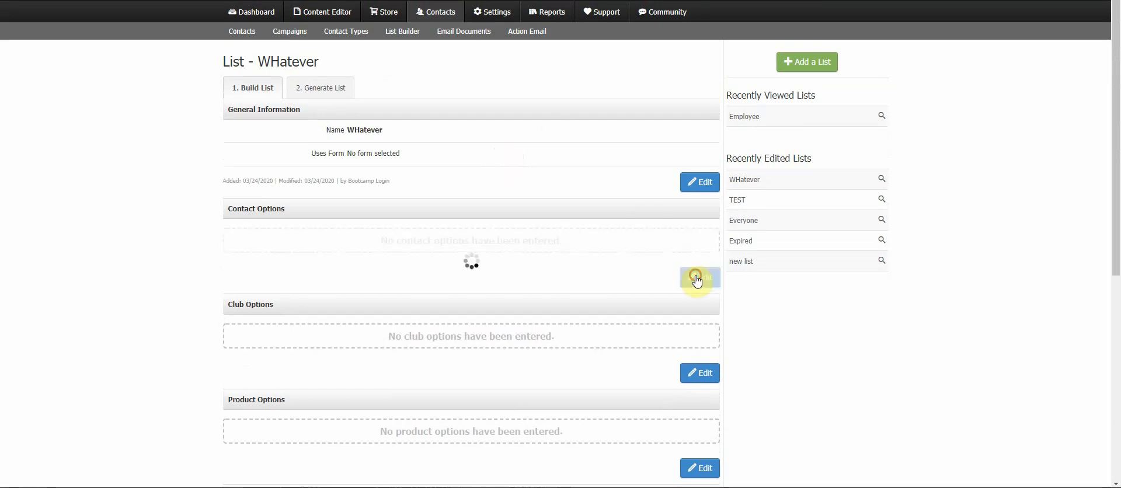
pyautogui.scroll(-1, 701, 278)
pyautogui.scroll(-2, 703, 278)
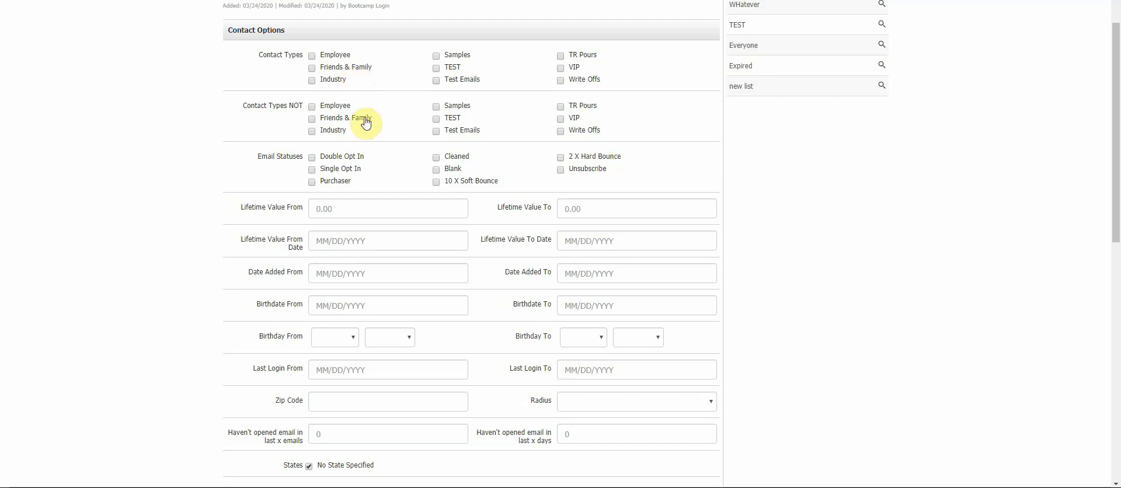
pyautogui.click(347, 108)
pyautogui.click(312, 56)
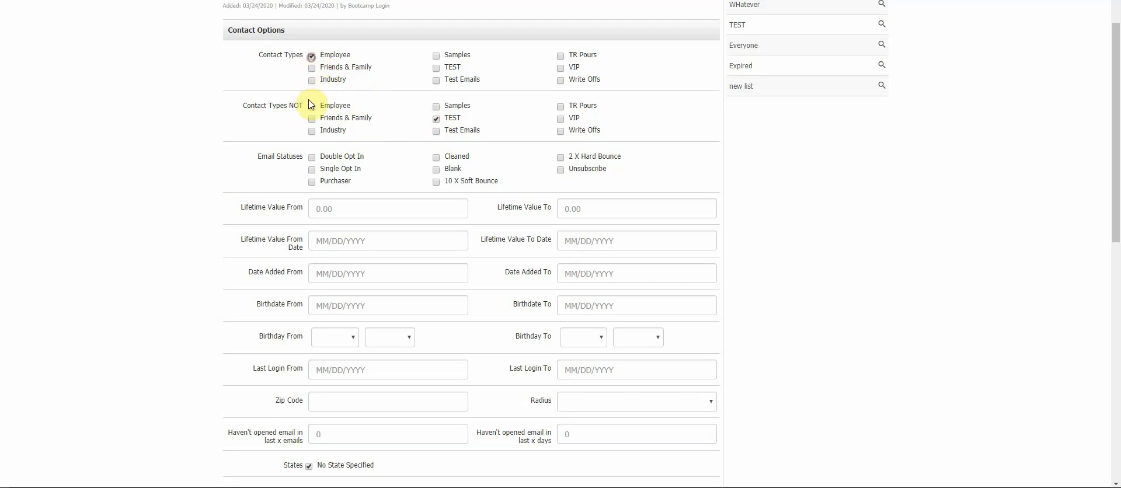
pyautogui.click(311, 107)
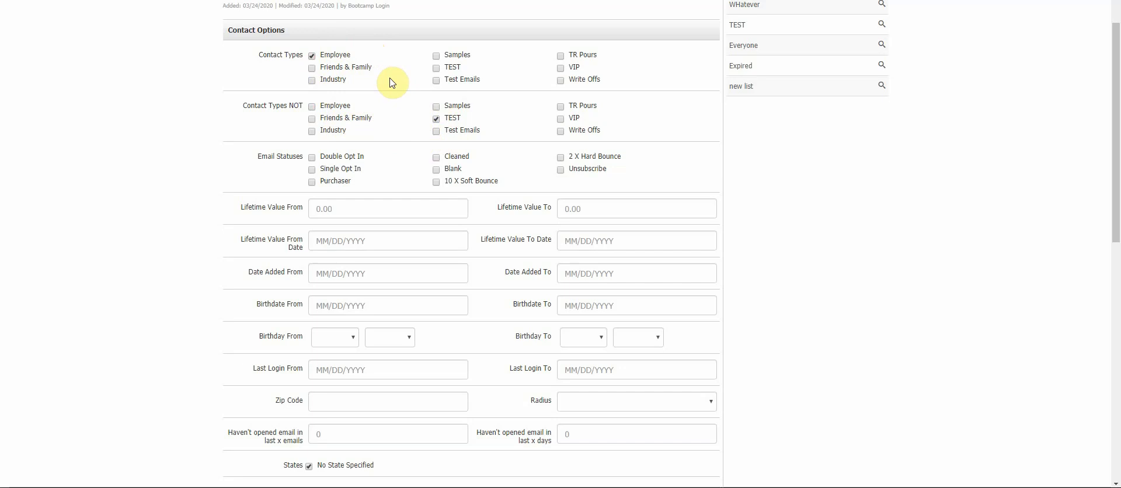
pyautogui.click(312, 56)
pyautogui.click(436, 119)
pyautogui.scroll(3, 477, 266)
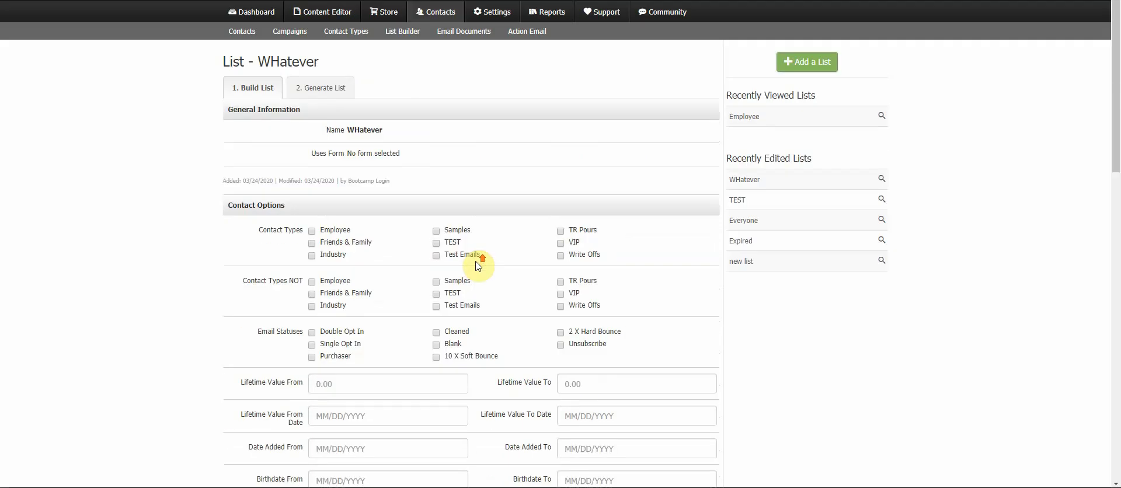
# - Generate the WHatever list to view its summary, then return to its build settings
pyautogui.click(344, 90)
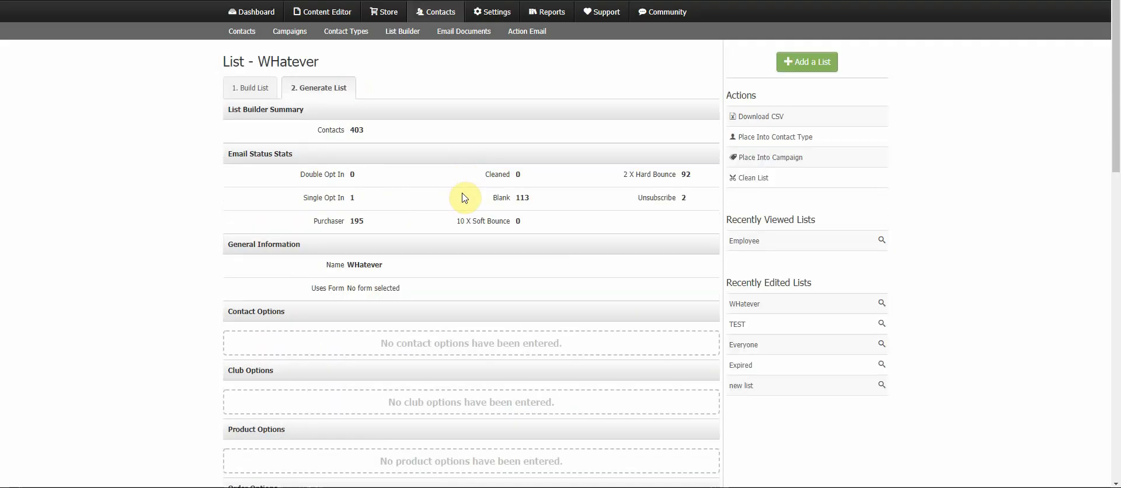
pyautogui.moveTo(398, 125); pyautogui.dragTo(295, 140)
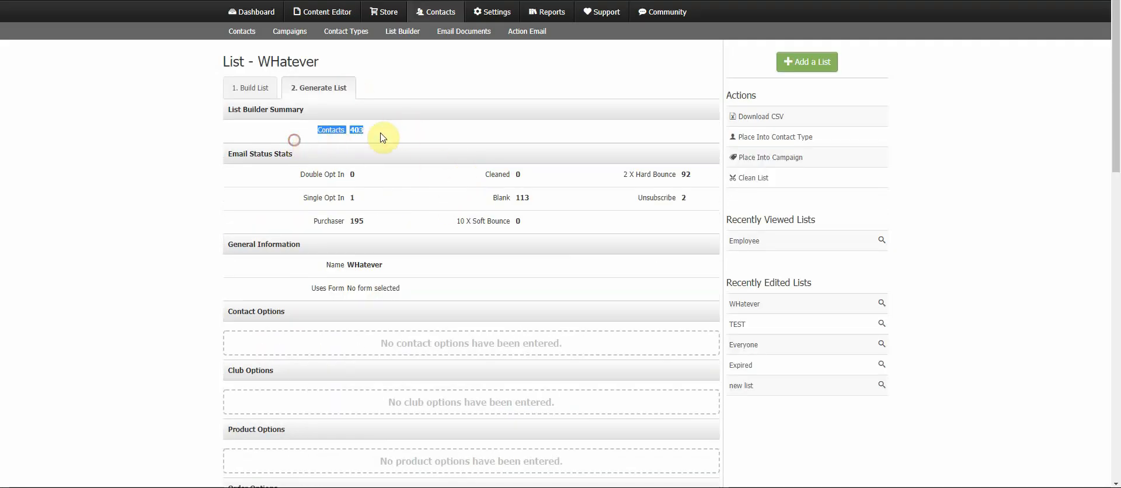
pyautogui.click(255, 89)
# - Edit the contact options and toggle the Employee contact type on and off
pyautogui.click(700, 277)
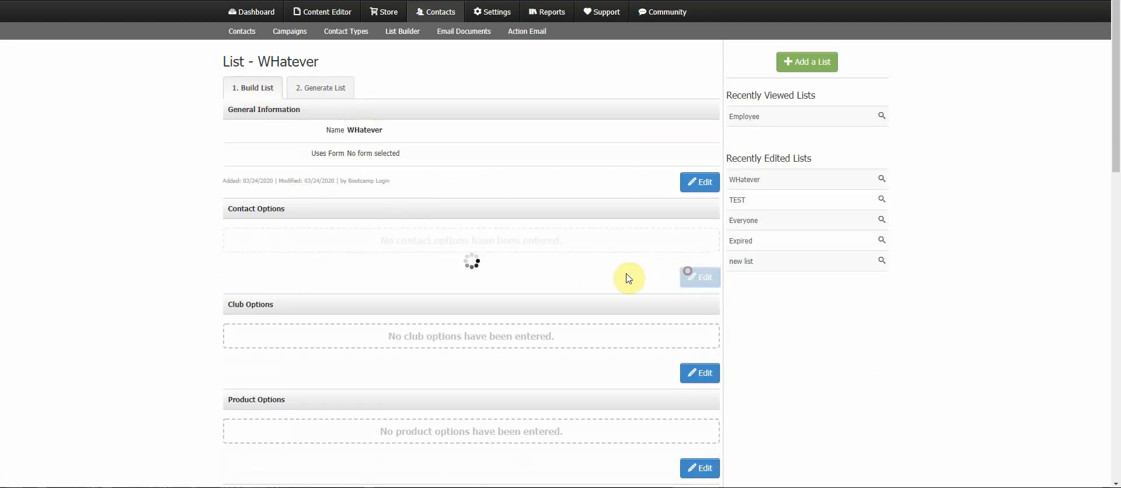
pyautogui.scroll(-2, 584, 257)
pyautogui.click(312, 115)
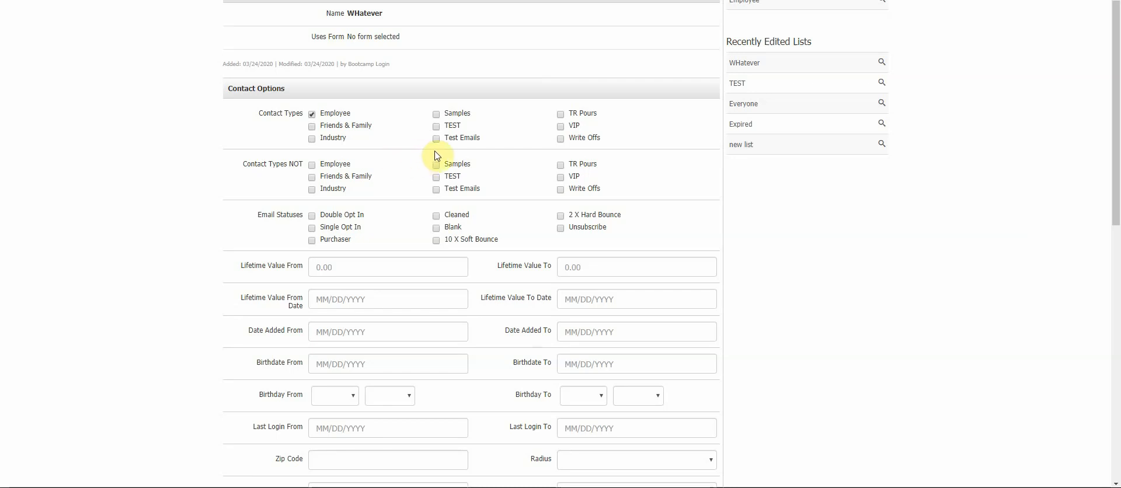
pyautogui.click(312, 114)
# - Set the Radius filter to 50 Miles, then clear the radius selection
pyautogui.scroll(-1, 498, 140)
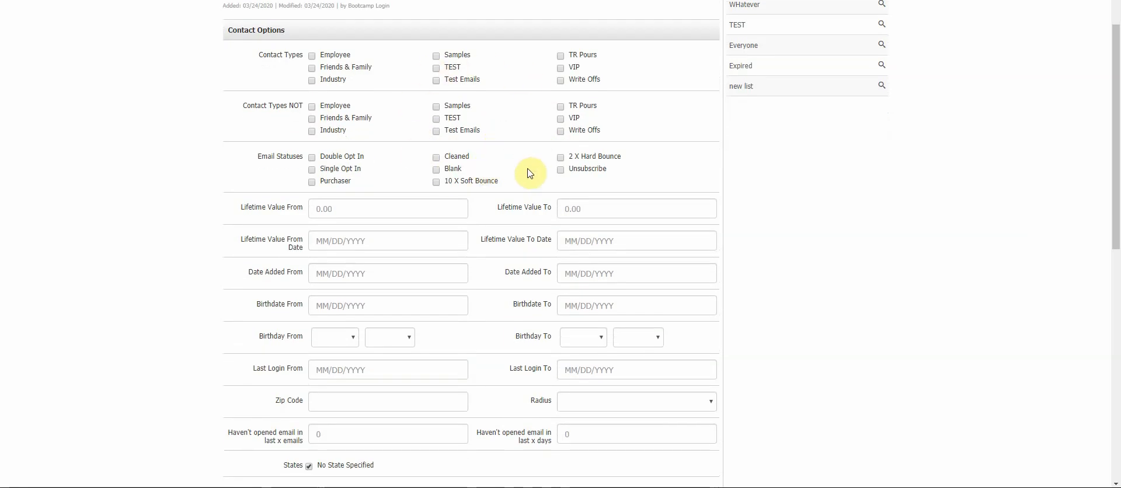
pyautogui.scroll(-2, 526, 152)
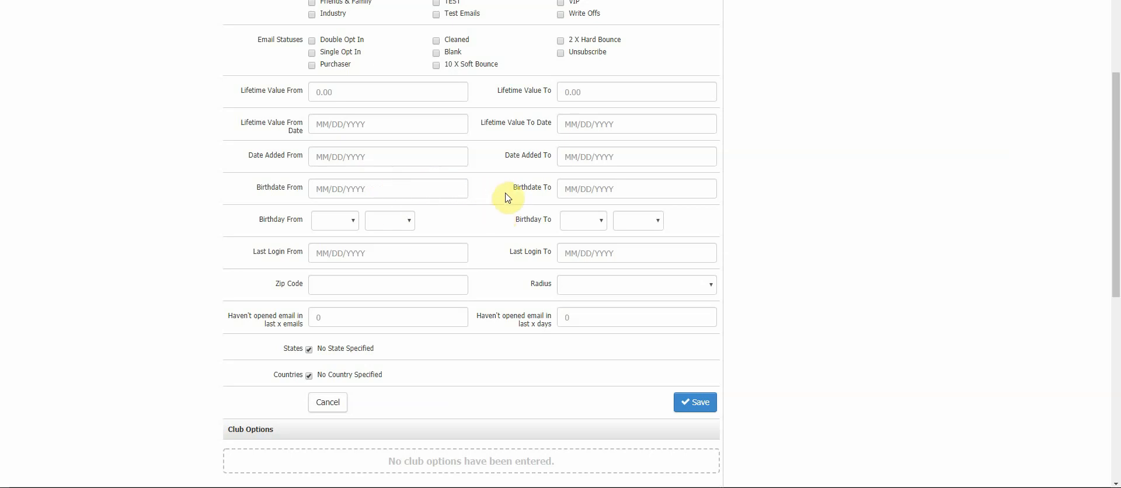
pyautogui.scroll(-2, 506, 198)
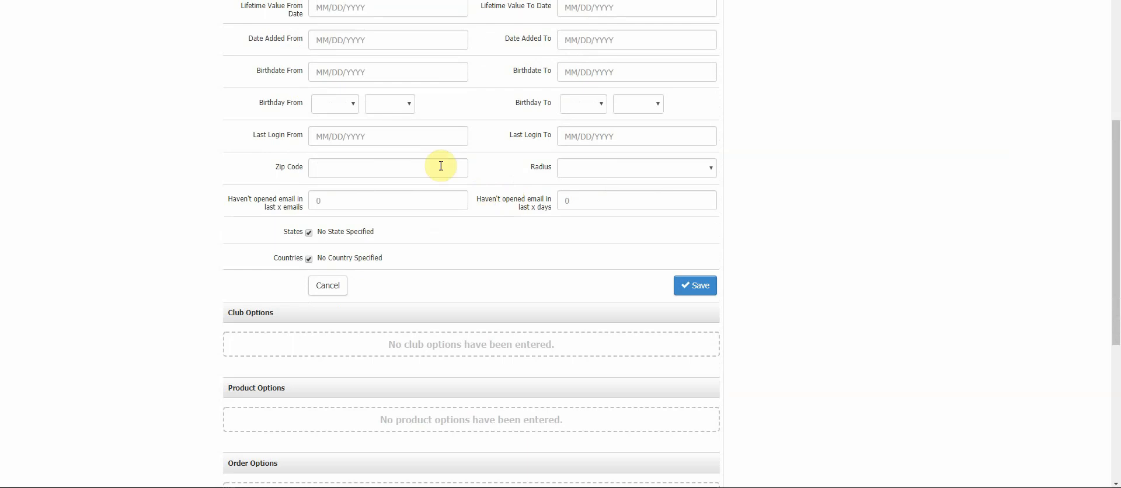
pyautogui.click(567, 164)
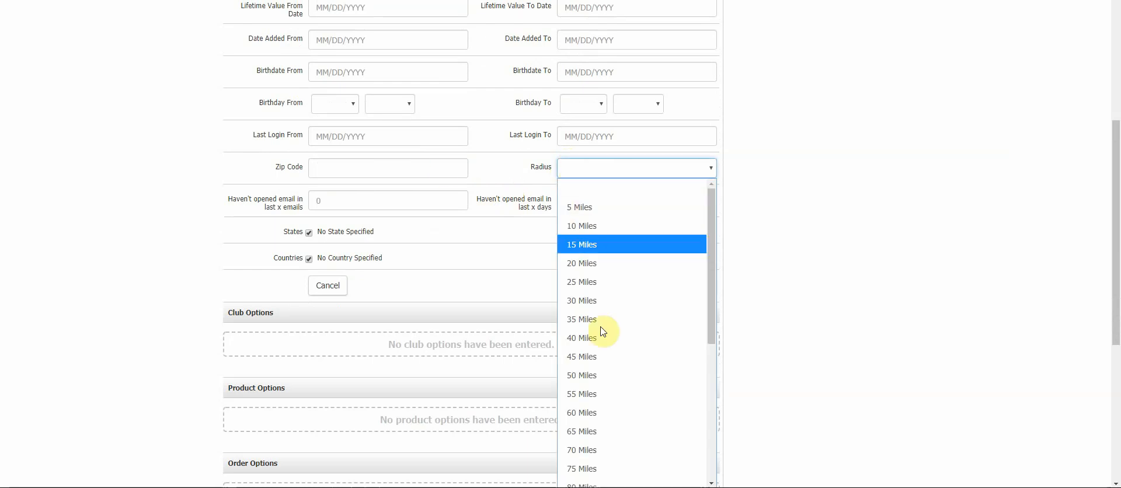
pyautogui.click(595, 377)
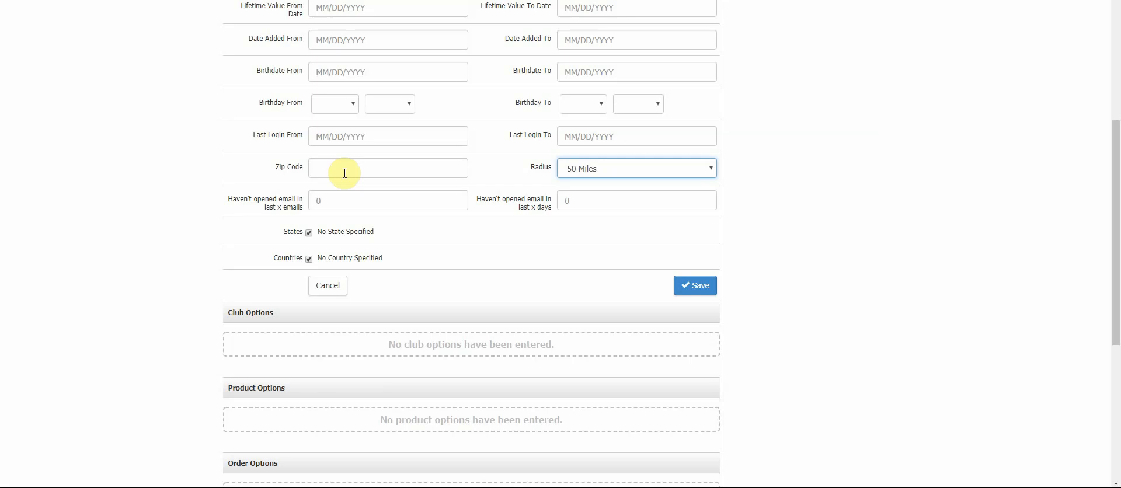
pyautogui.click(561, 174)
pyautogui.click(562, 190)
pyautogui.click(505, 173)
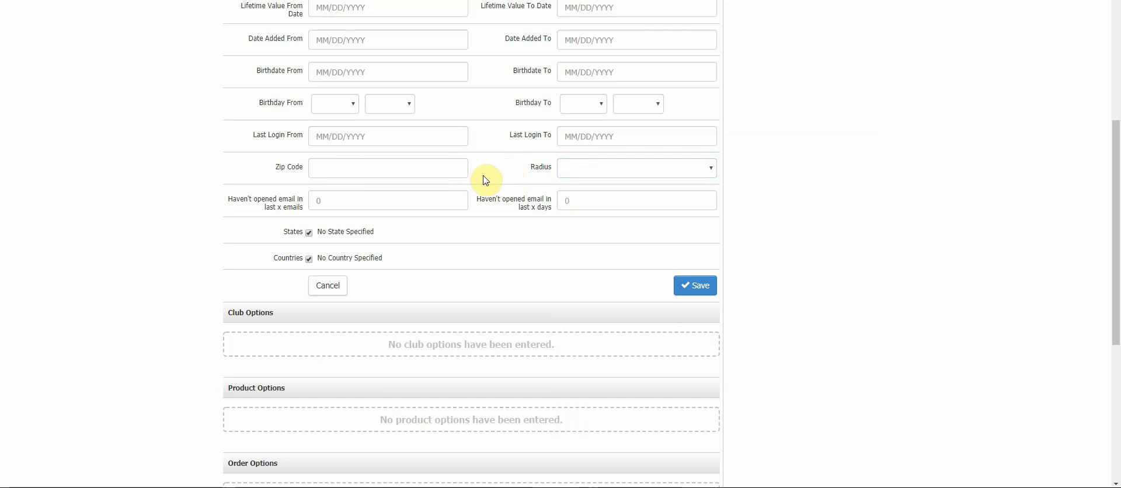
# - Cancel the open contact options edit without saving
pyautogui.scroll(-1, 485, 187)
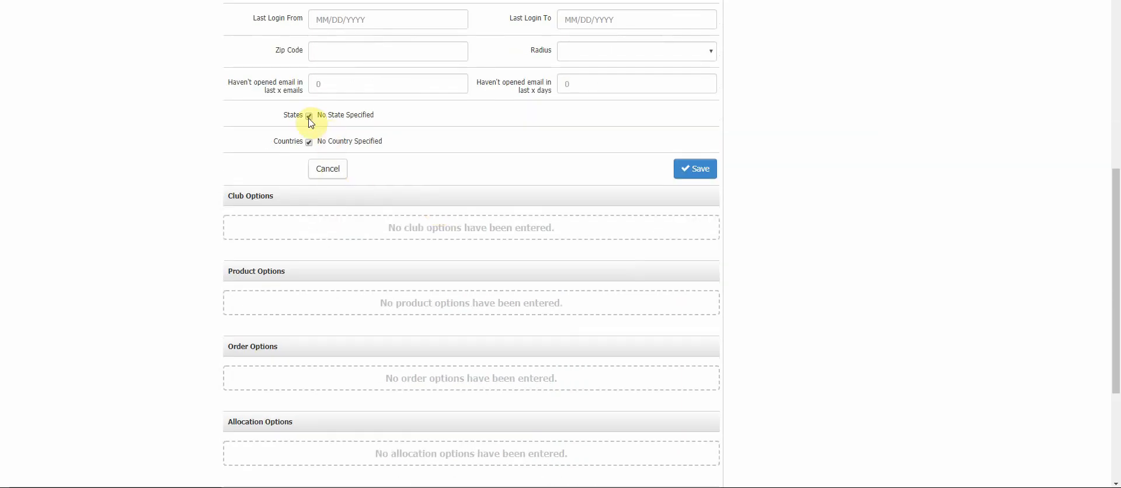
pyautogui.click(333, 183)
# - Open the club options editor and tick every club listed under Clubs
pyautogui.scroll(3, 498, 186)
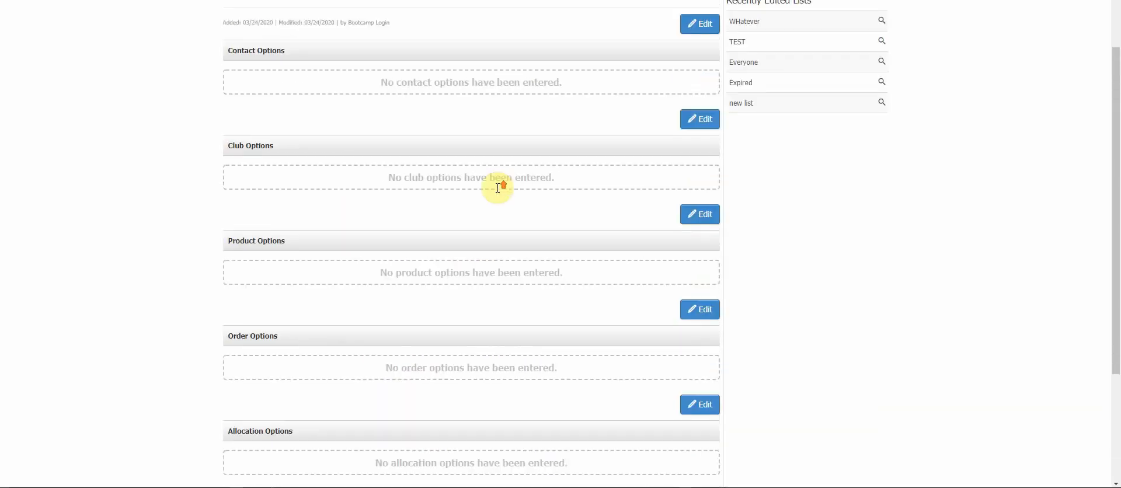
pyautogui.click(709, 215)
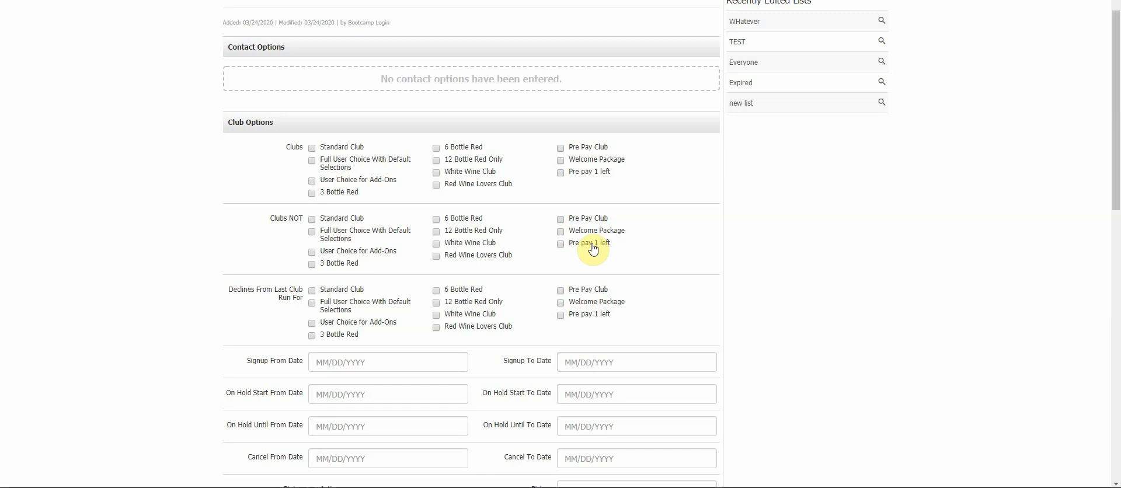
pyautogui.scroll(-3, 583, 251)
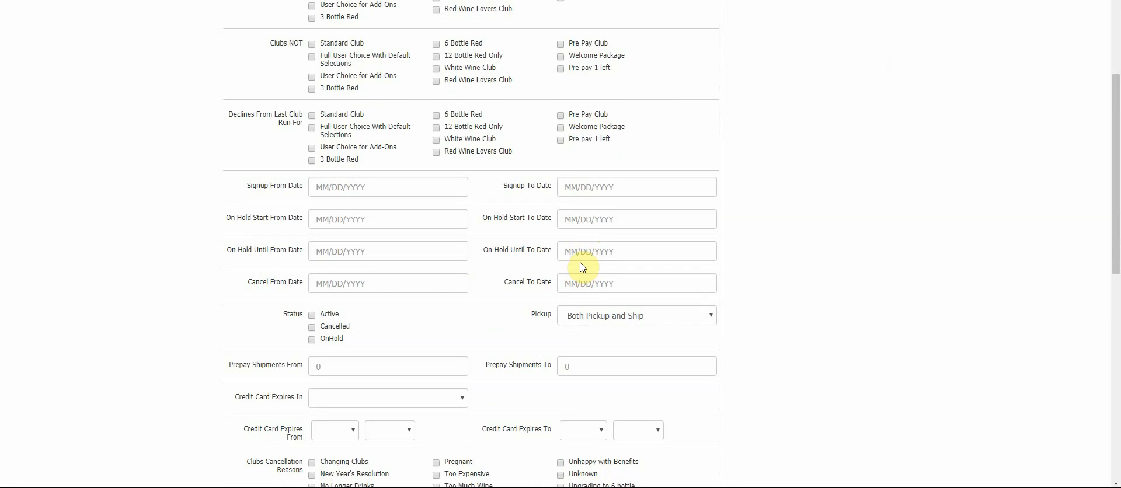
pyautogui.scroll(2, 569, 270)
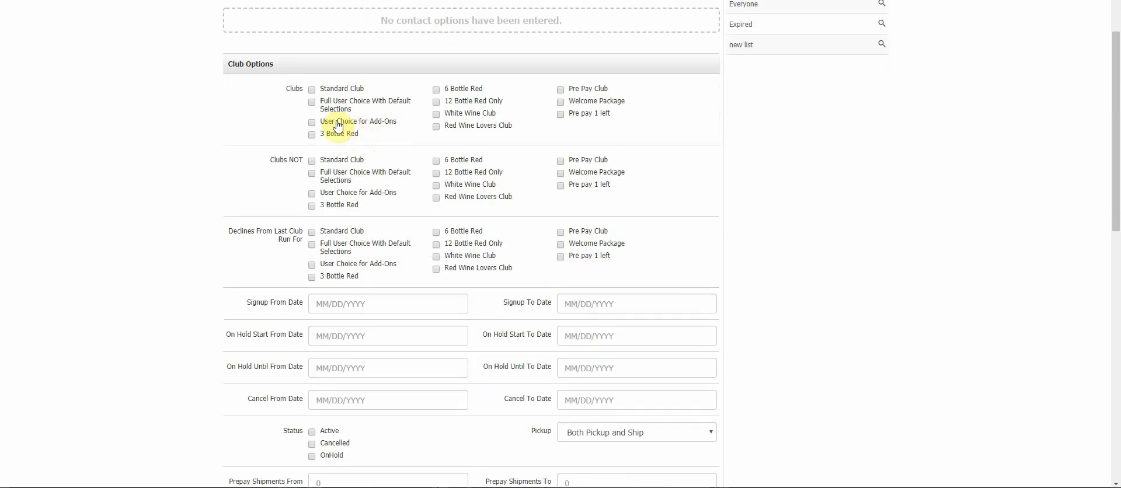
pyautogui.click(312, 90)
pyautogui.click(312, 102)
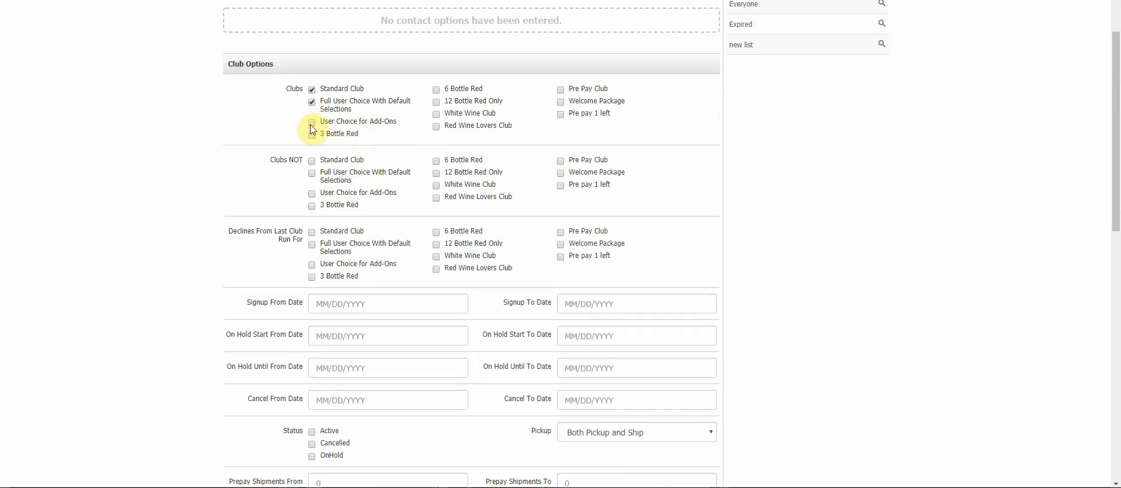
pyautogui.click(312, 122)
pyautogui.click(312, 134)
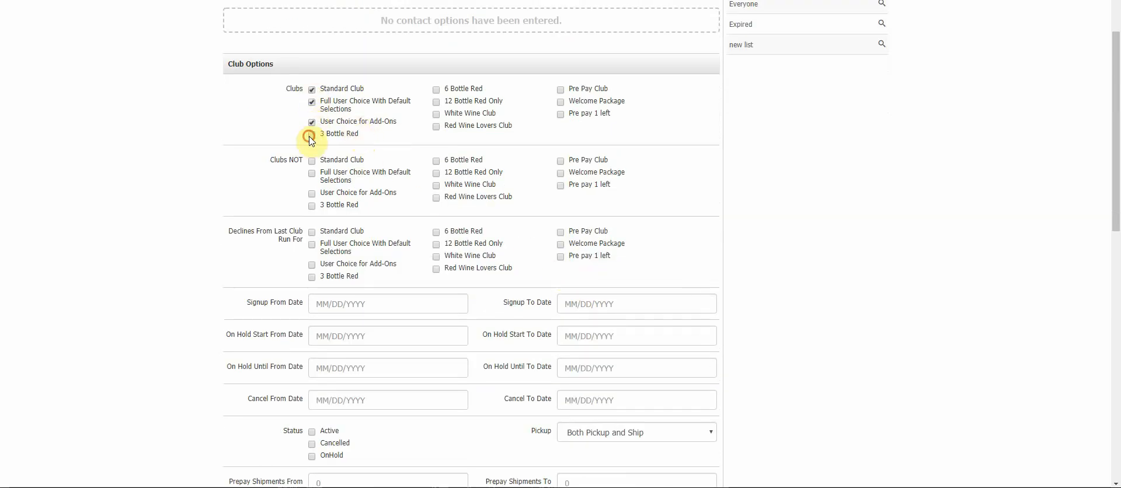
pyautogui.click(436, 90)
pyautogui.click(436, 102)
pyautogui.click(436, 114)
pyautogui.click(437, 126)
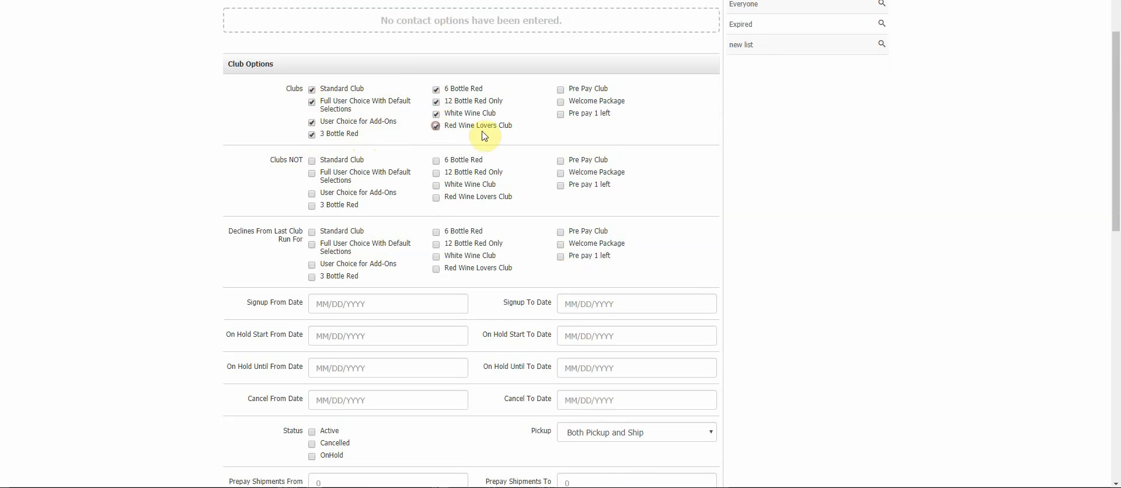
pyautogui.click(561, 89)
pyautogui.click(561, 102)
pyautogui.click(561, 114)
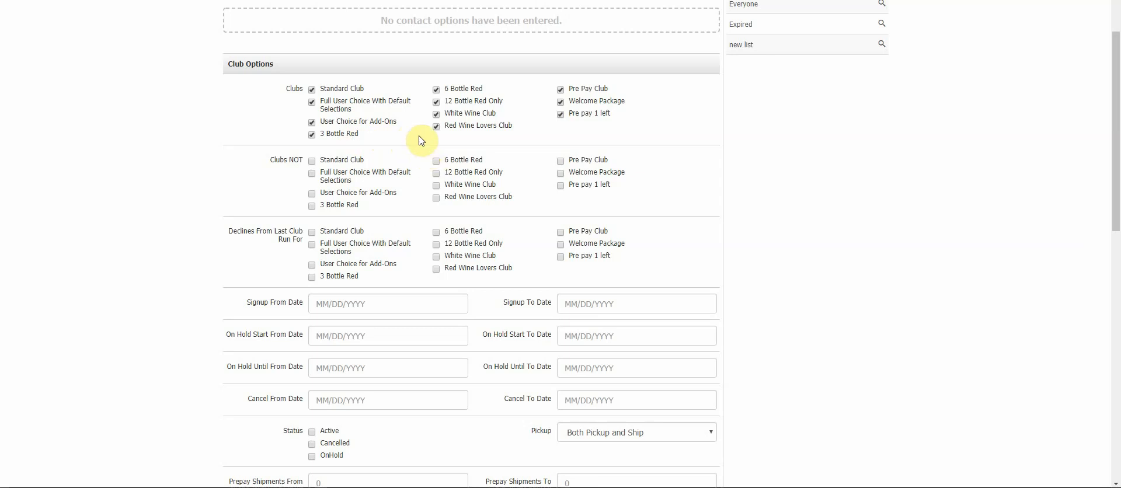
# - Untick all of the clubs under Clubs again
pyautogui.scroll(4, 418, 114)
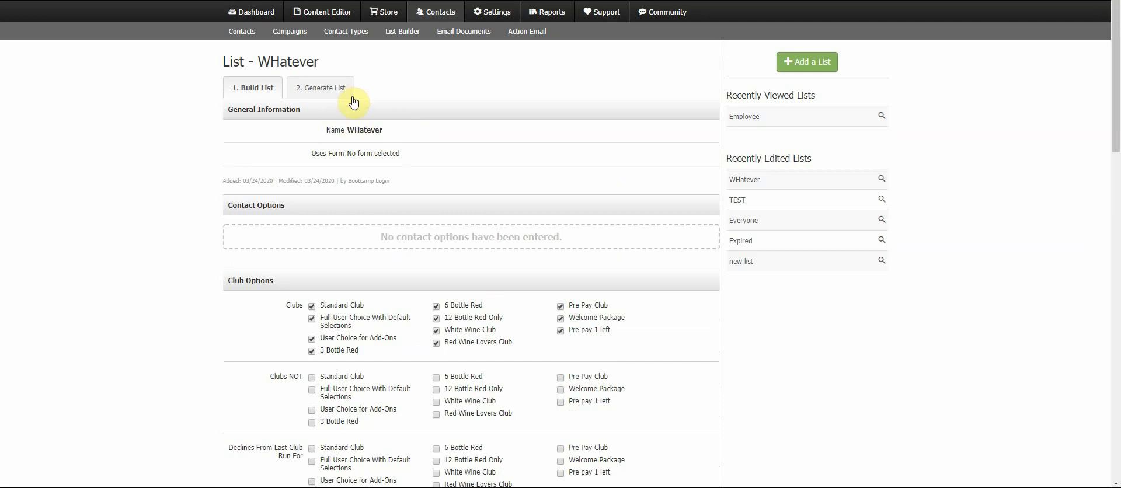
pyautogui.scroll(-4, 458, 220)
pyautogui.click(312, 73)
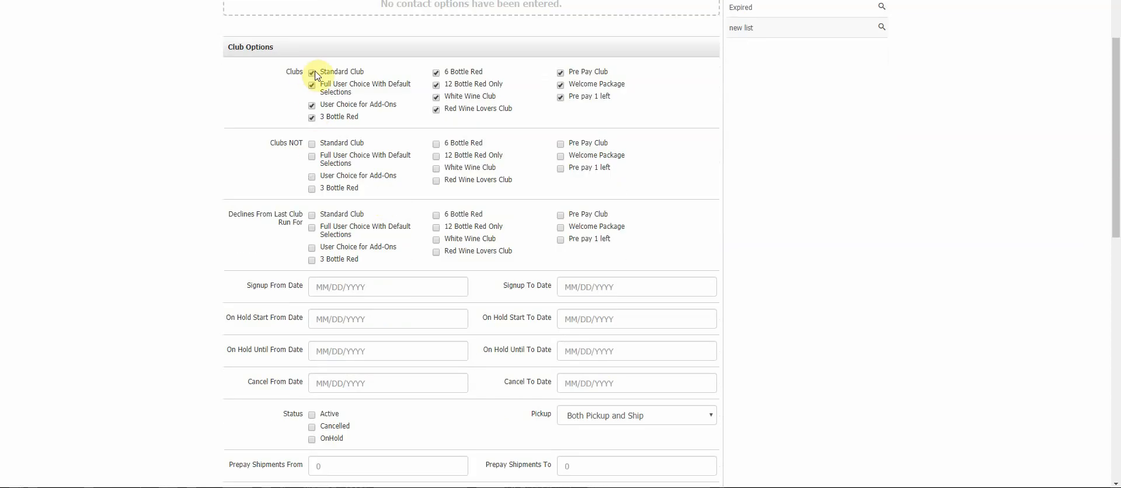
pyautogui.click(312, 85)
pyautogui.click(311, 105)
pyautogui.click(312, 118)
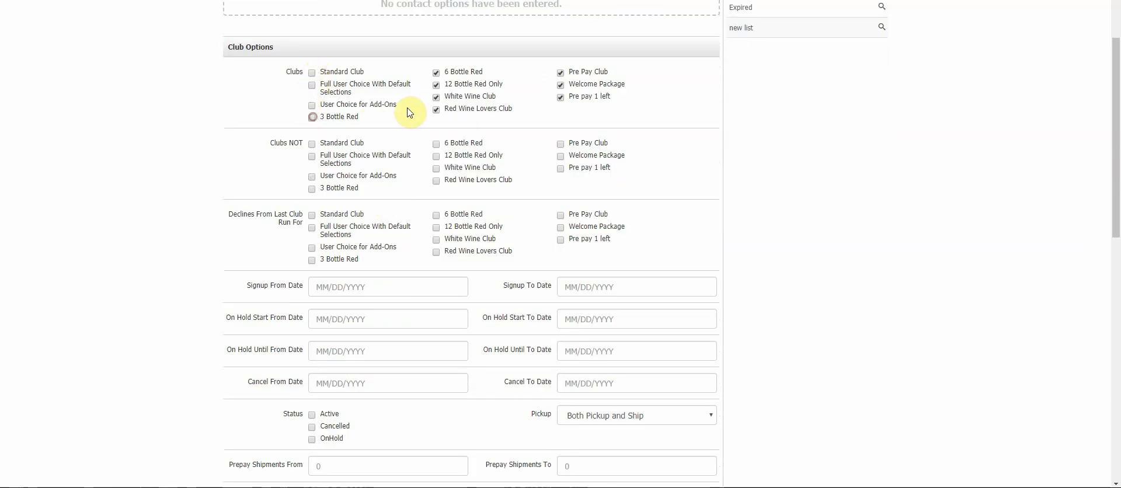
pyautogui.click(436, 109)
pyautogui.click(436, 97)
pyautogui.click(437, 85)
pyautogui.click(436, 72)
pyautogui.click(561, 73)
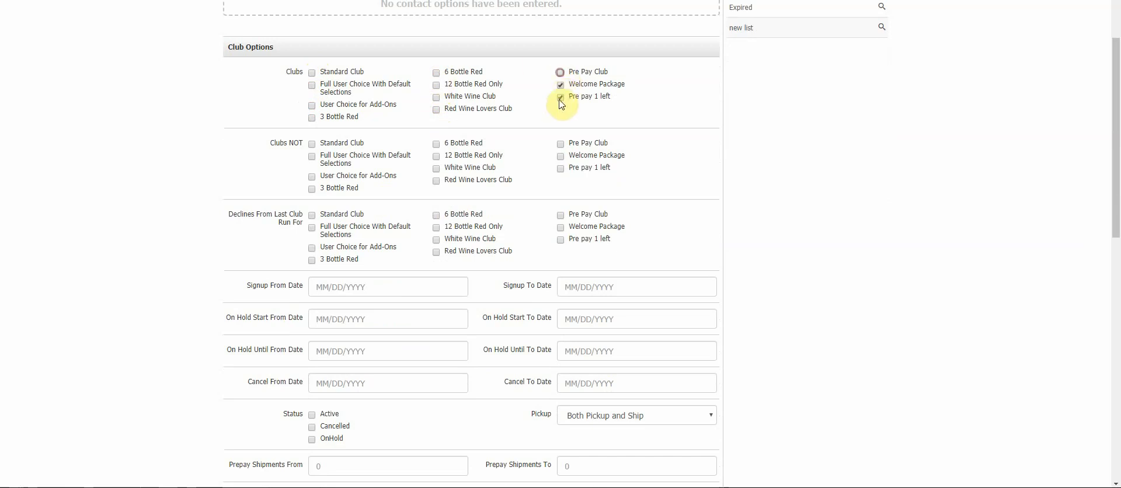
pyautogui.click(560, 85)
pyautogui.click(560, 97)
# - Tick the Active club status and save the club options
pyautogui.scroll(-4, 450, 175)
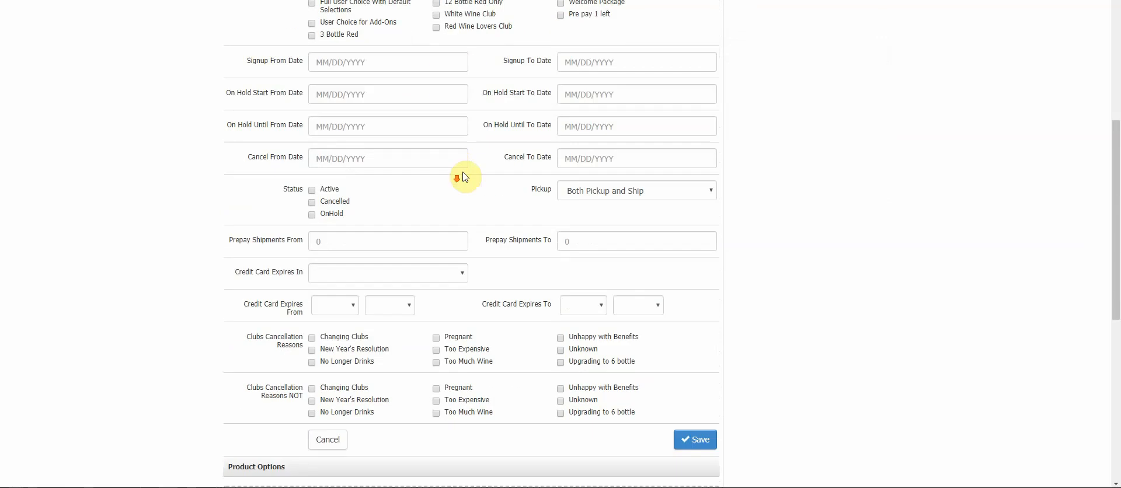
pyautogui.click(311, 181)
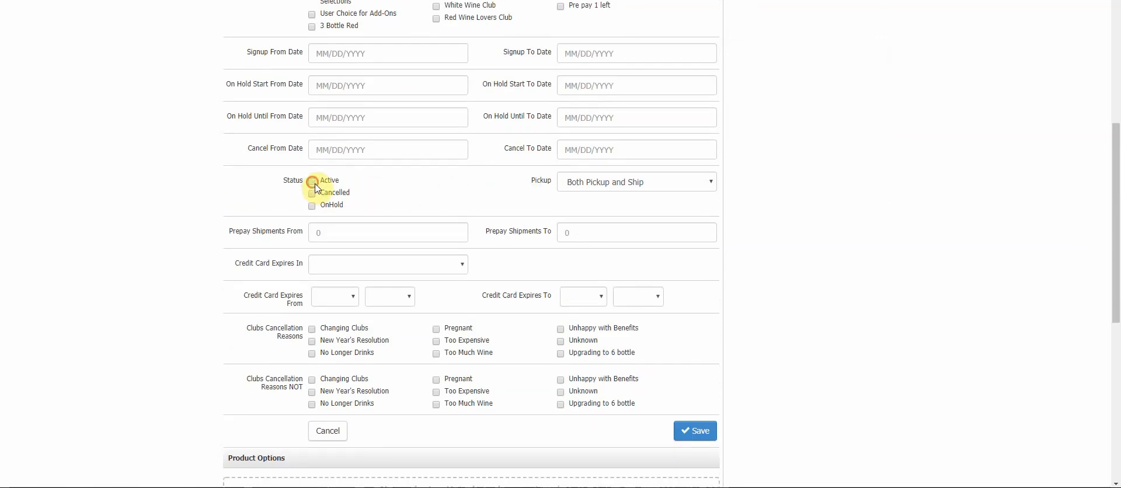
pyautogui.click(689, 431)
# - Generate the list to see its summary, then go back to the build settings
pyautogui.click(330, 89)
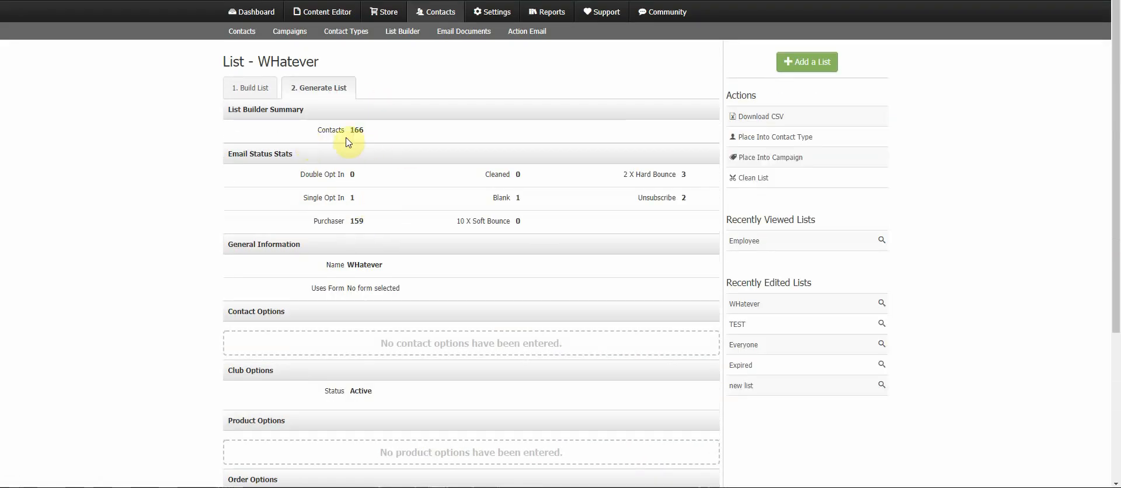
pyautogui.click(263, 87)
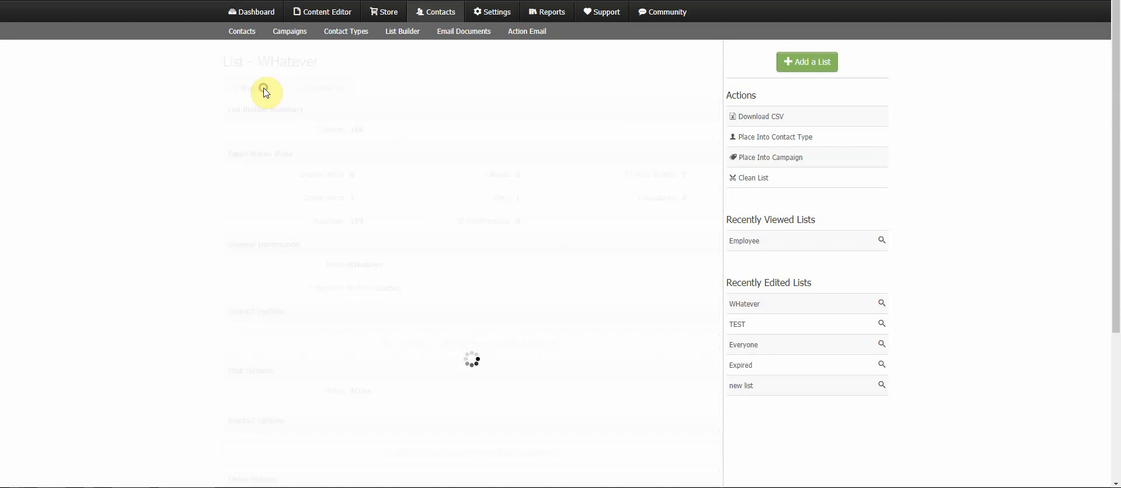
# - Reopen the club options, toggle the OnHold status on and off, and untick Active
pyautogui.scroll(-1, 424, 236)
pyautogui.scroll(-3, 424, 236)
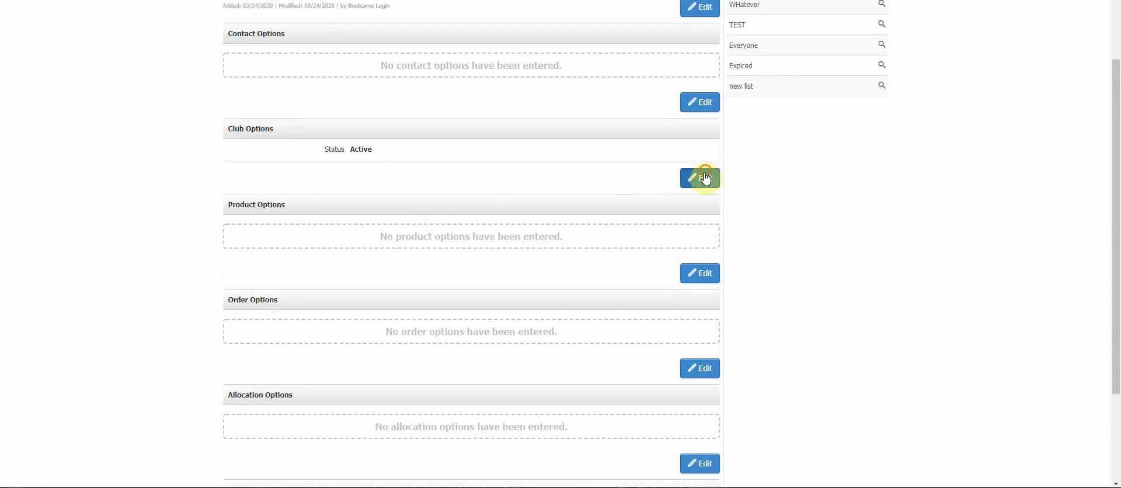
pyautogui.click(704, 177)
pyautogui.scroll(-2, 418, 325)
pyautogui.click(312, 380)
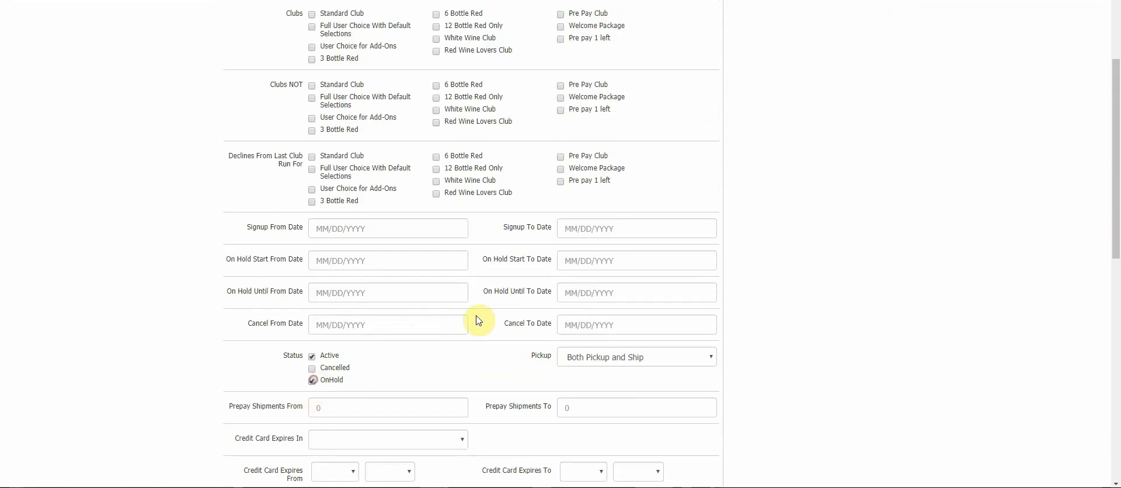
pyautogui.scroll(-2, 468, 316)
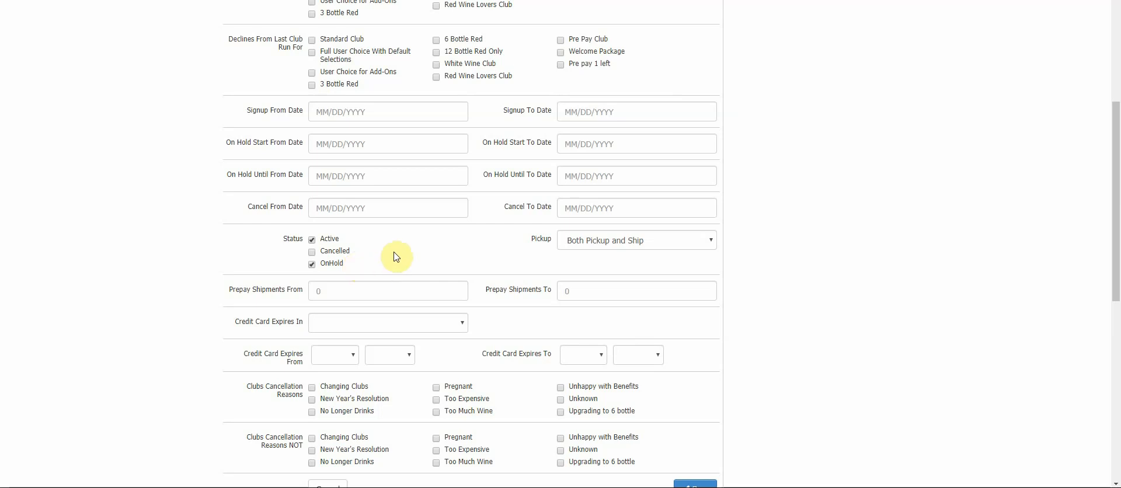
pyautogui.click(312, 264)
pyautogui.click(312, 239)
pyautogui.scroll(3, 458, 129)
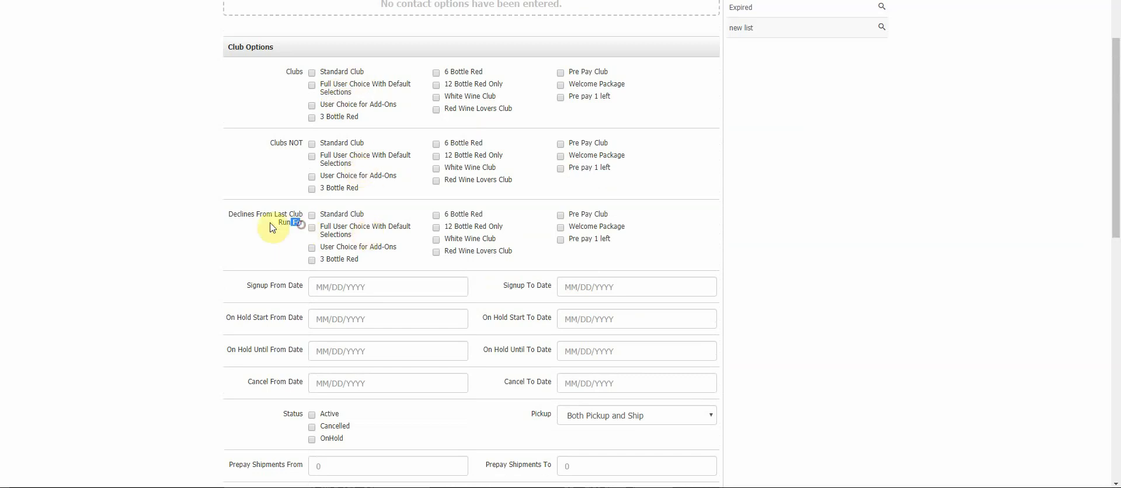
pyautogui.moveTo(301, 225); pyautogui.dragTo(216, 218)
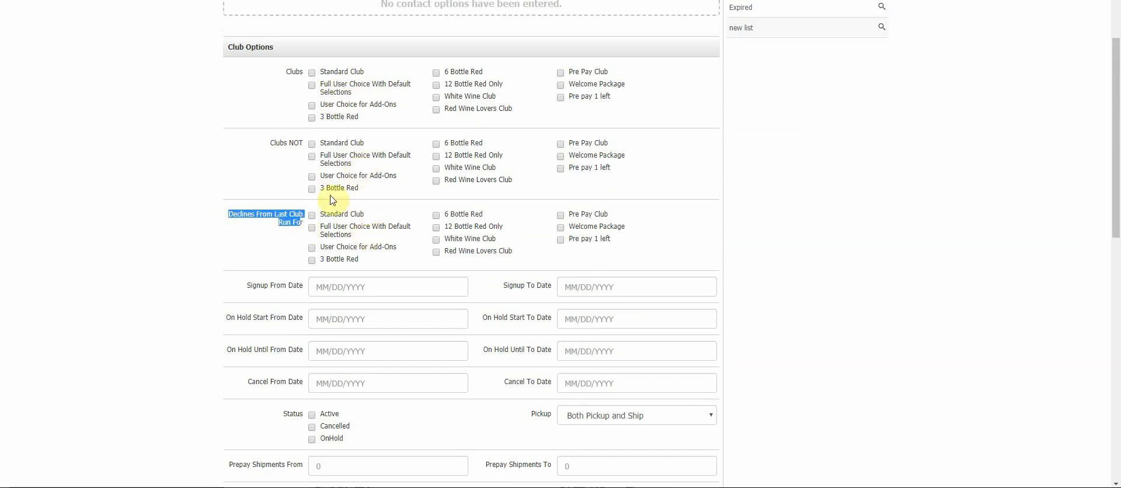
pyautogui.click(406, 261)
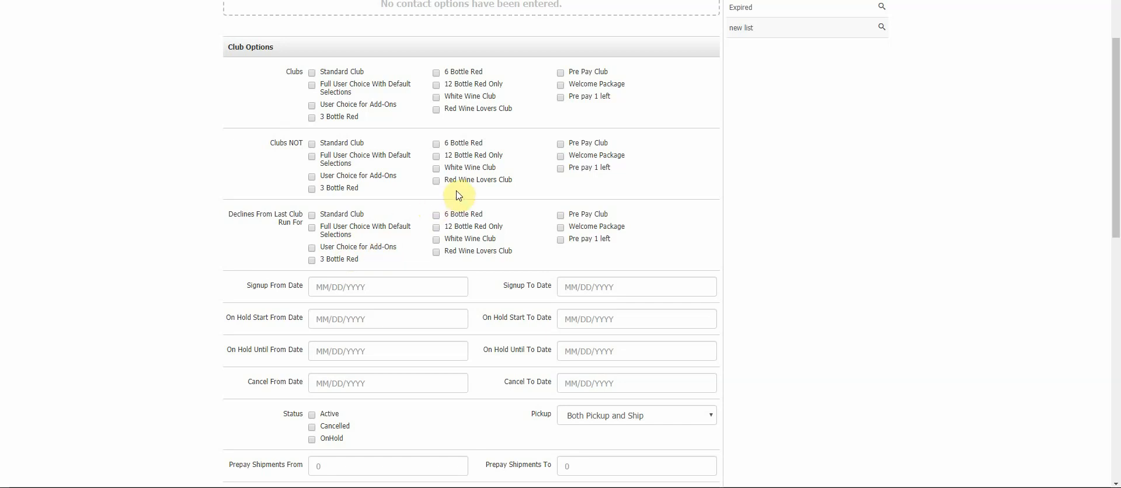
# - Review the Pickup choices without changing them and cancel the club options edit
pyautogui.scroll(-2, 463, 191)
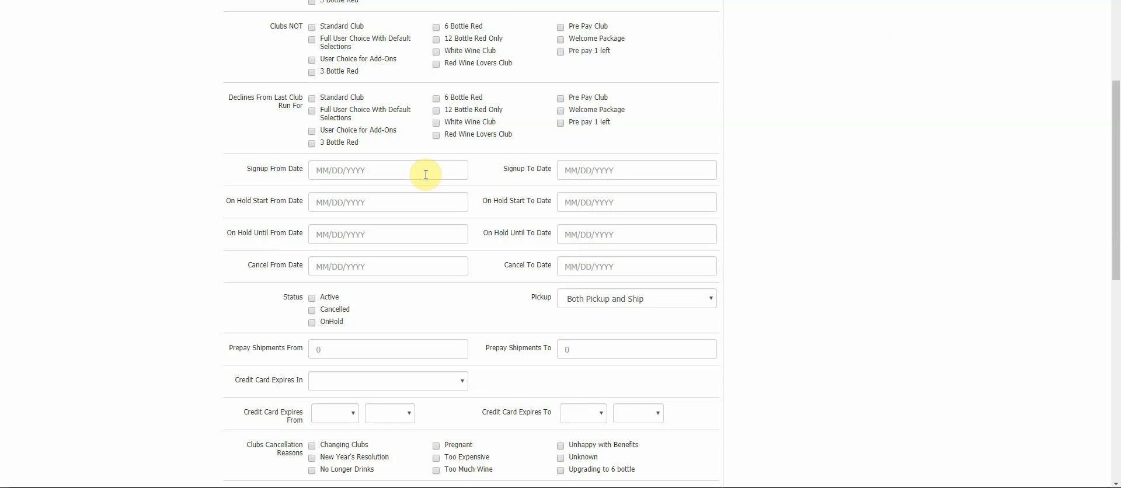
pyautogui.scroll(-2, 426, 201)
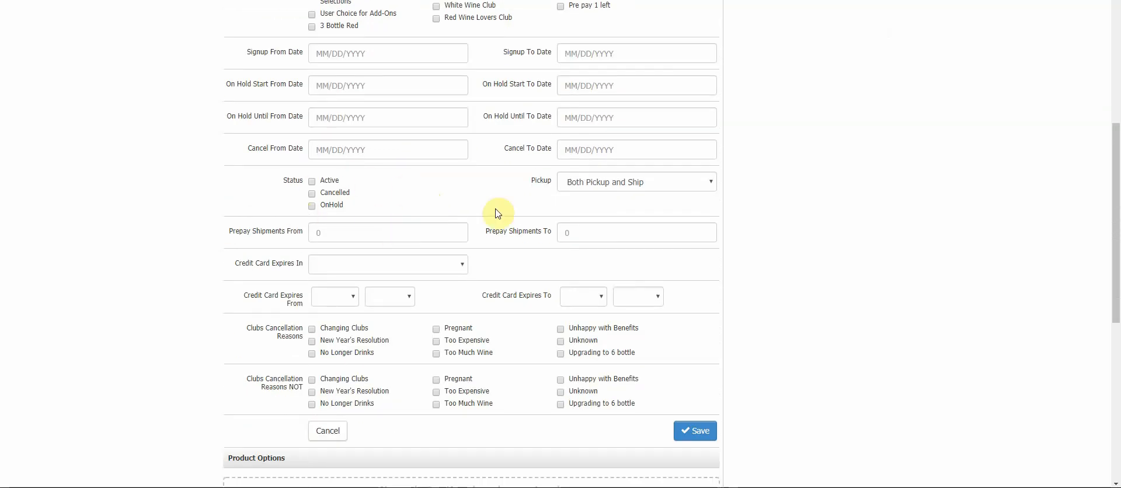
pyautogui.click(600, 183)
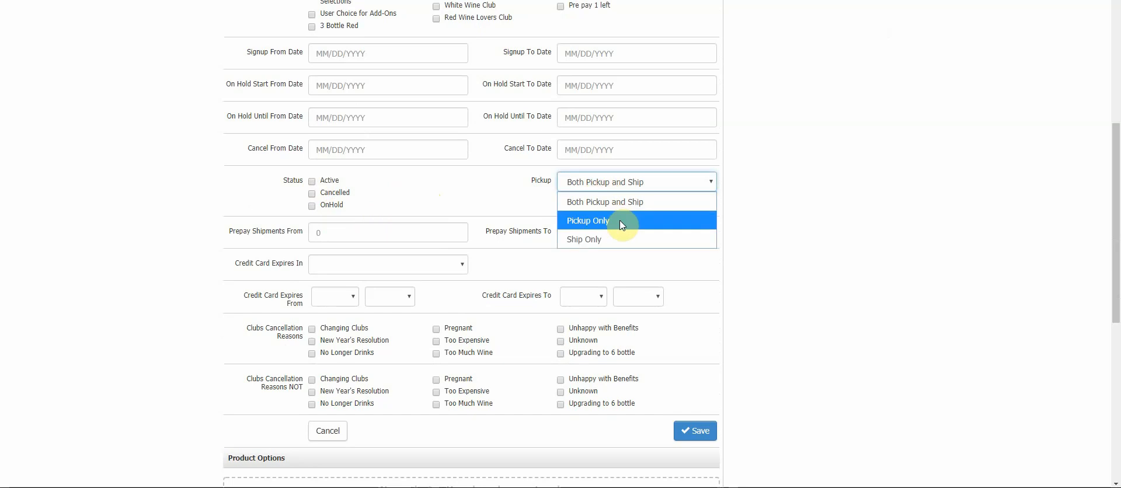
pyautogui.click(493, 192)
pyautogui.scroll(-2, 496, 190)
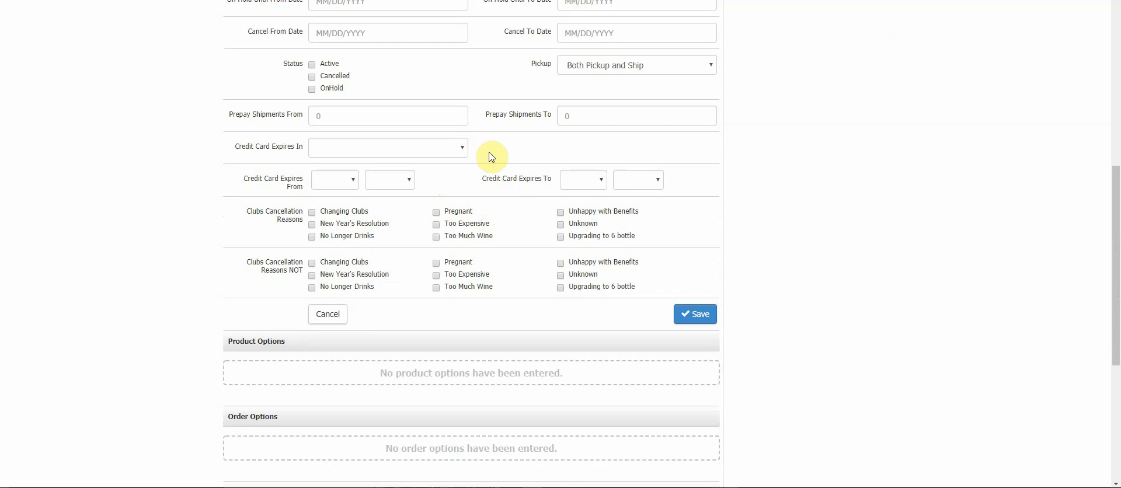
pyautogui.scroll(-3, 493, 157)
pyautogui.click(330, 200)
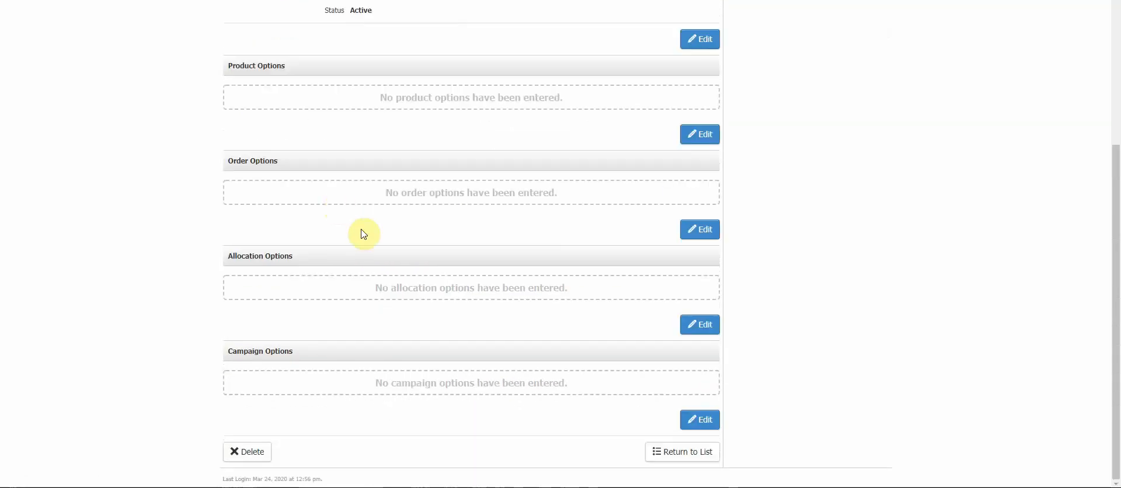
# - Open the product options for editing and try the Purchased X or More count field
pyautogui.scroll(4, 448, 226)
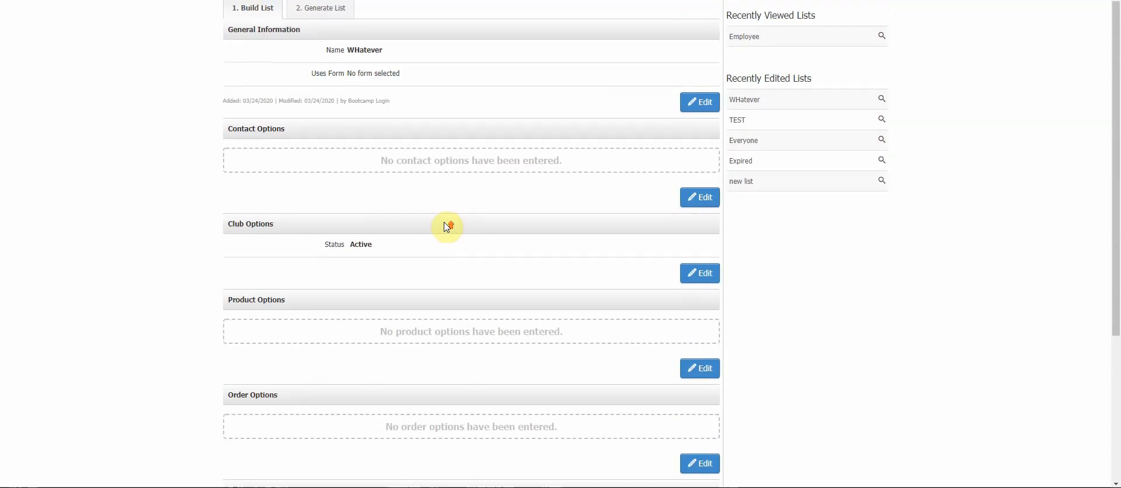
pyautogui.scroll(1, 448, 226)
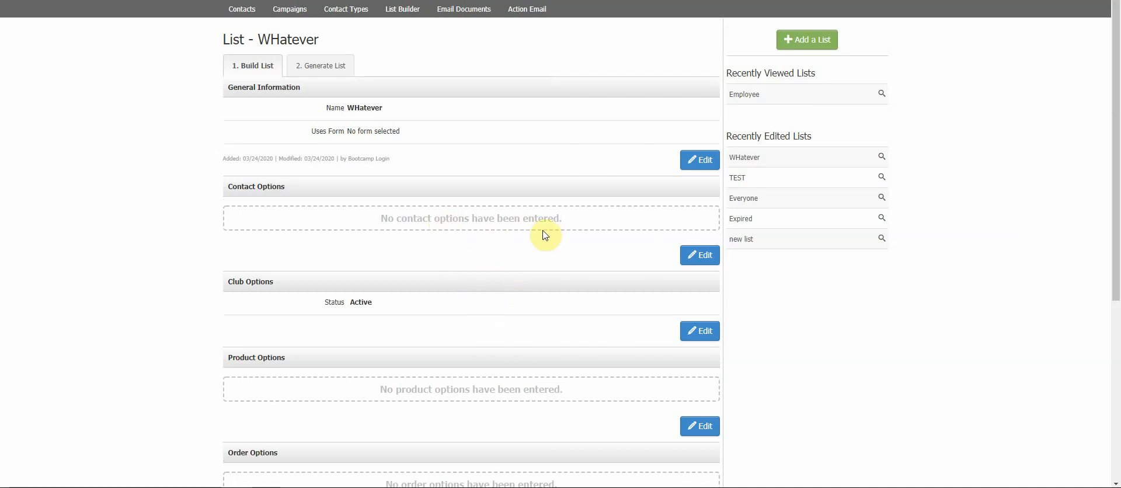
pyautogui.scroll(-2, 496, 343)
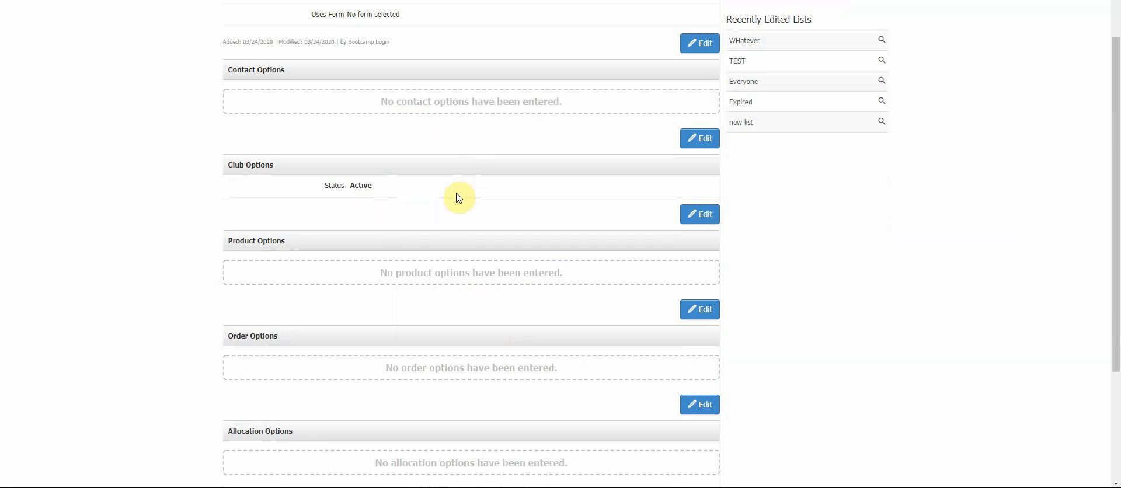
pyautogui.scroll(-2, 477, 241)
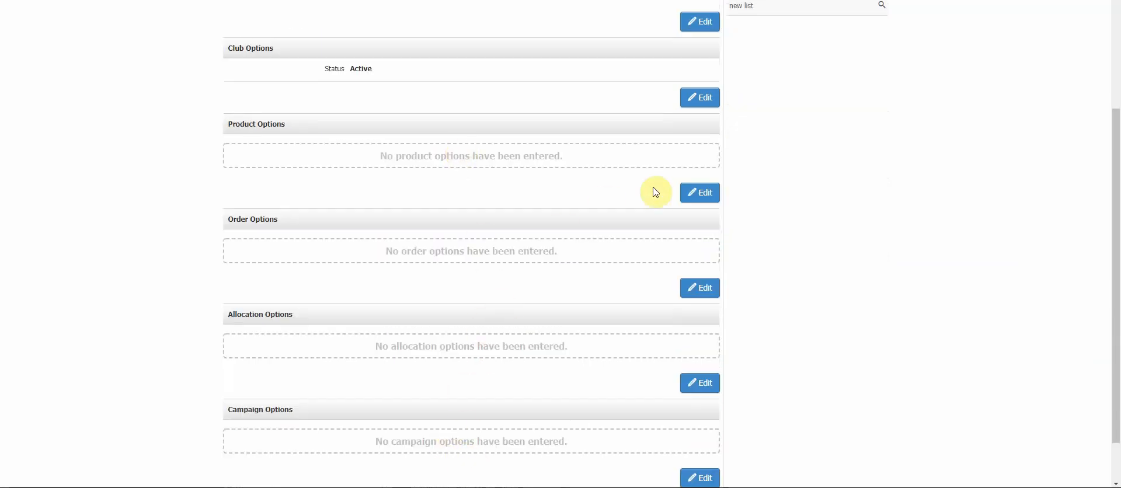
pyautogui.click(691, 194)
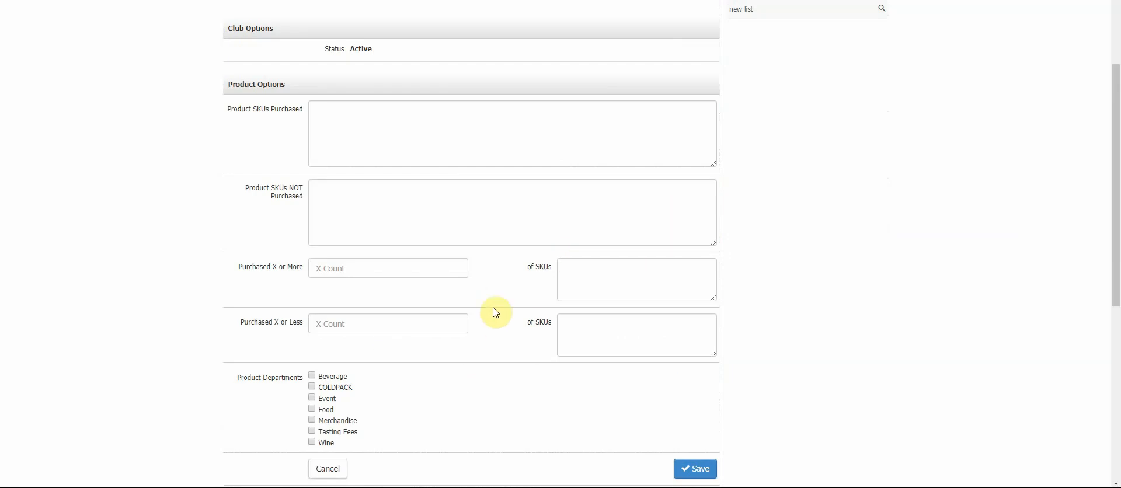
pyautogui.scroll(-1, 492, 313)
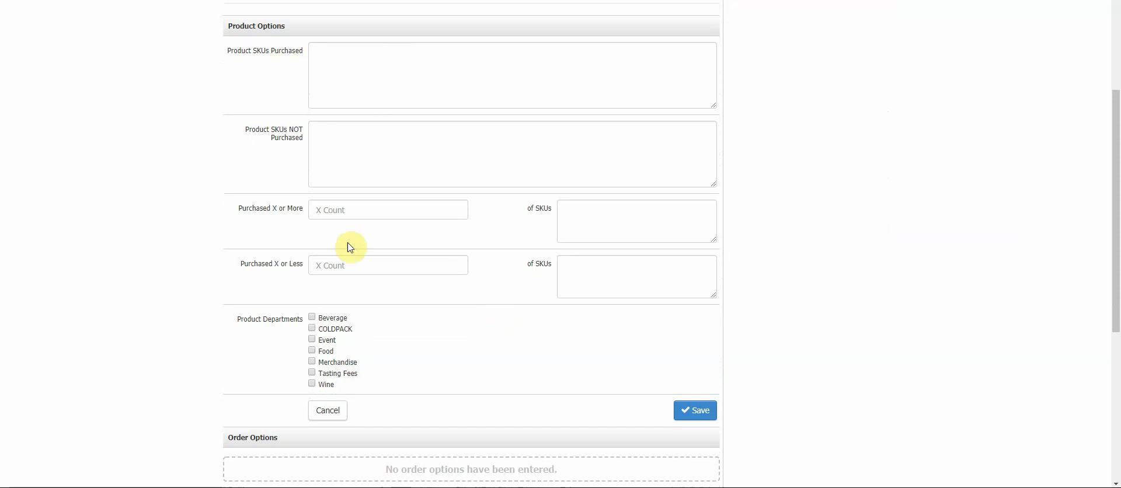
pyautogui.click(588, 213)
pyautogui.click(392, 211)
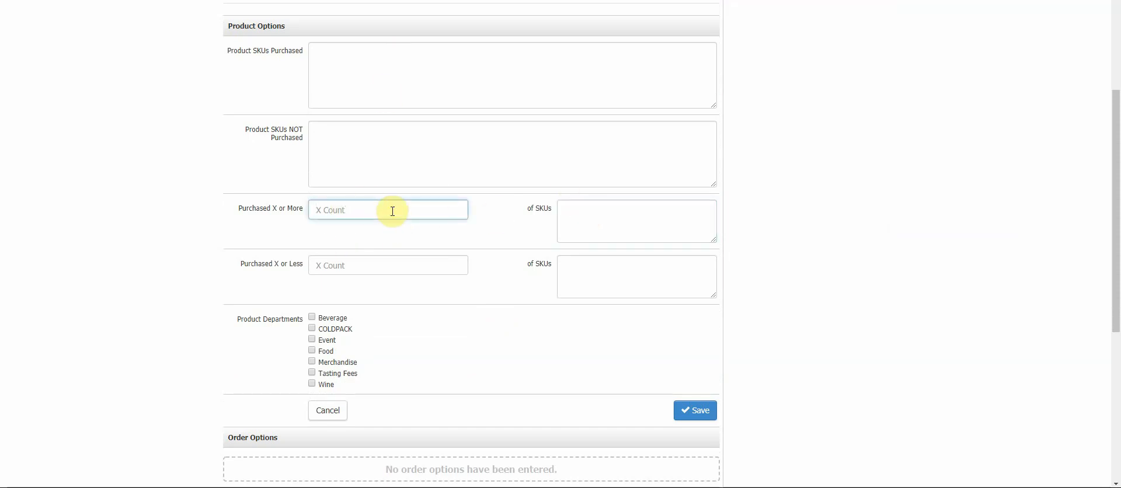
pyautogui.click(490, 217)
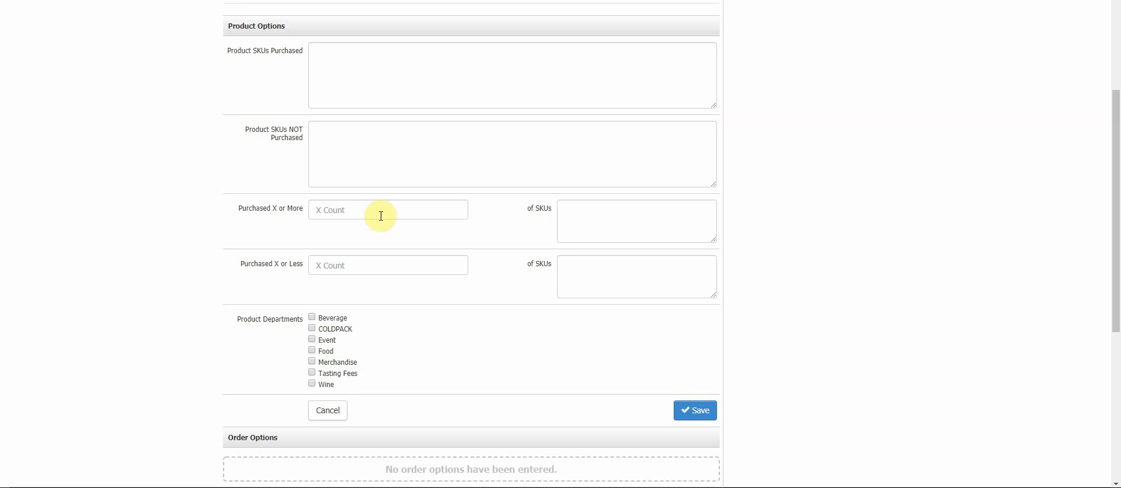
# - Enter sample SKUs SKU,SKU,SKU in Product SKUs Purchased, then select and delete them
pyautogui.click(446, 56)
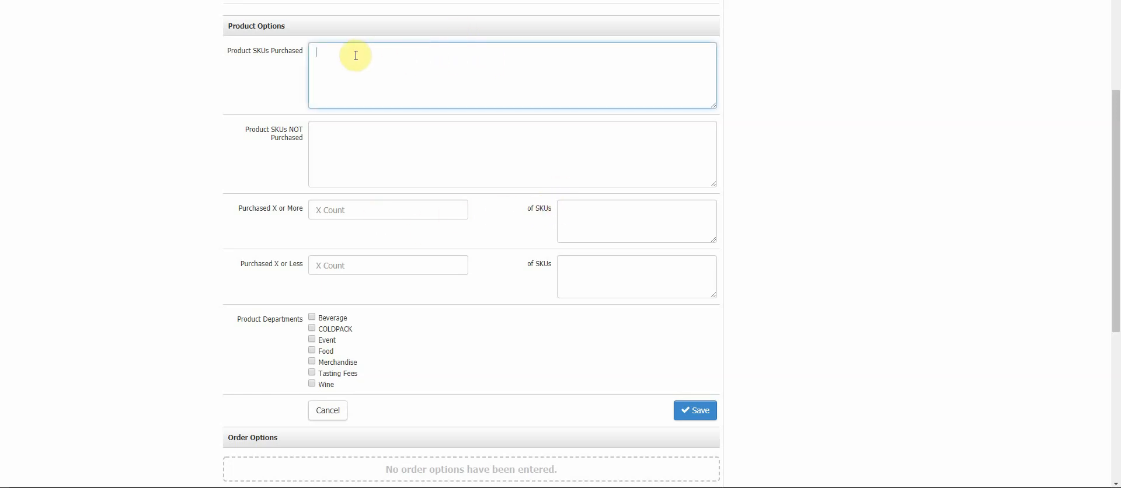
pyautogui.write('SKU,SKU,SKU')
pyautogui.moveTo(405, 52); pyautogui.dragTo(318, 54)
pyautogui.press('BackSpace')
# - Tick and untick the Wine and Merchandise product departments, then cancel the product options edit
pyautogui.scroll(-2, 507, 162)
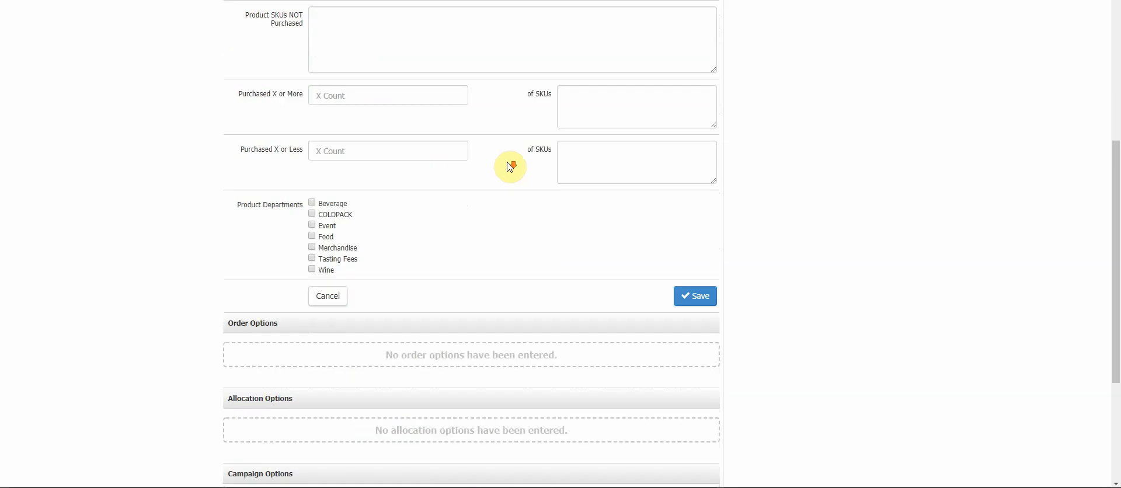
pyautogui.click(312, 268)
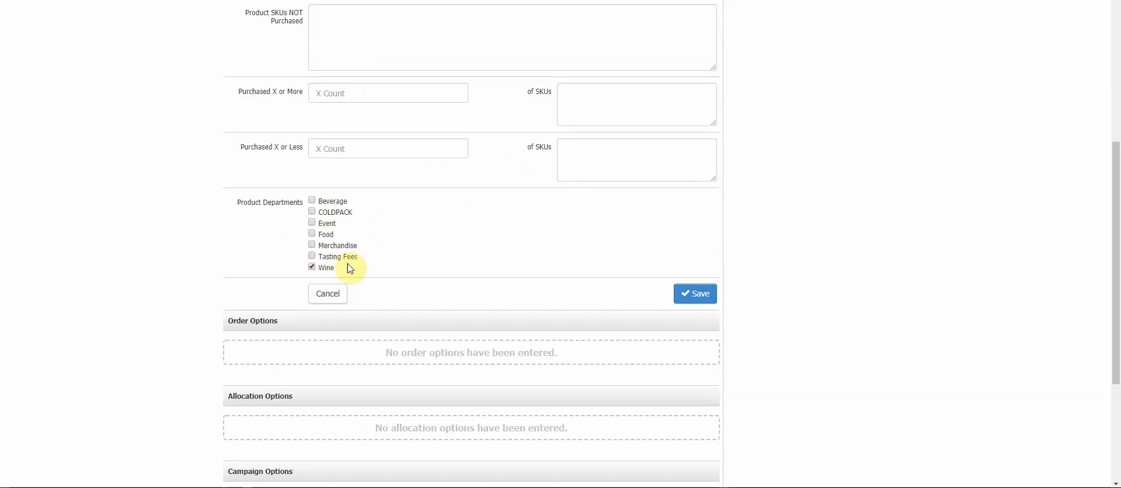
pyautogui.click(312, 267)
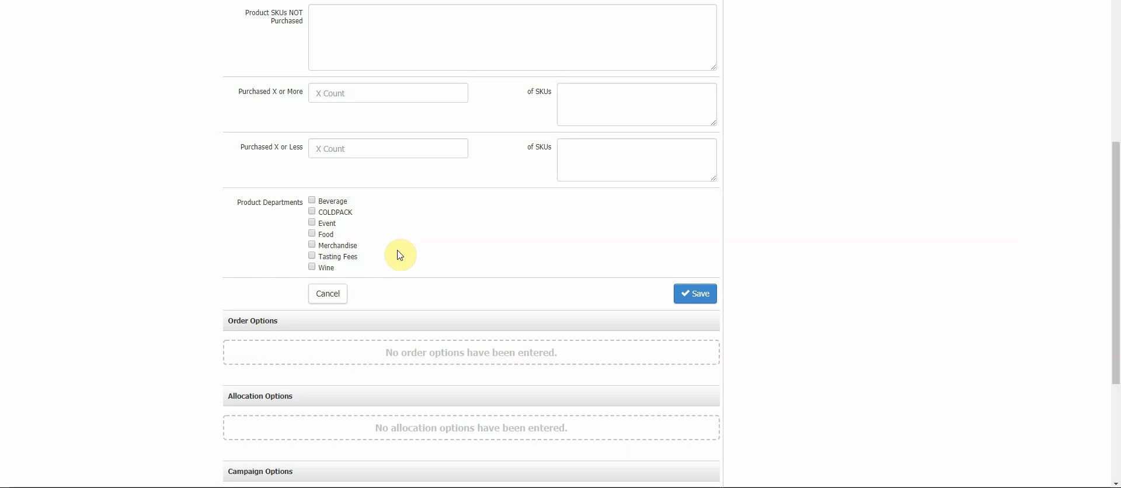
pyautogui.click(309, 244)
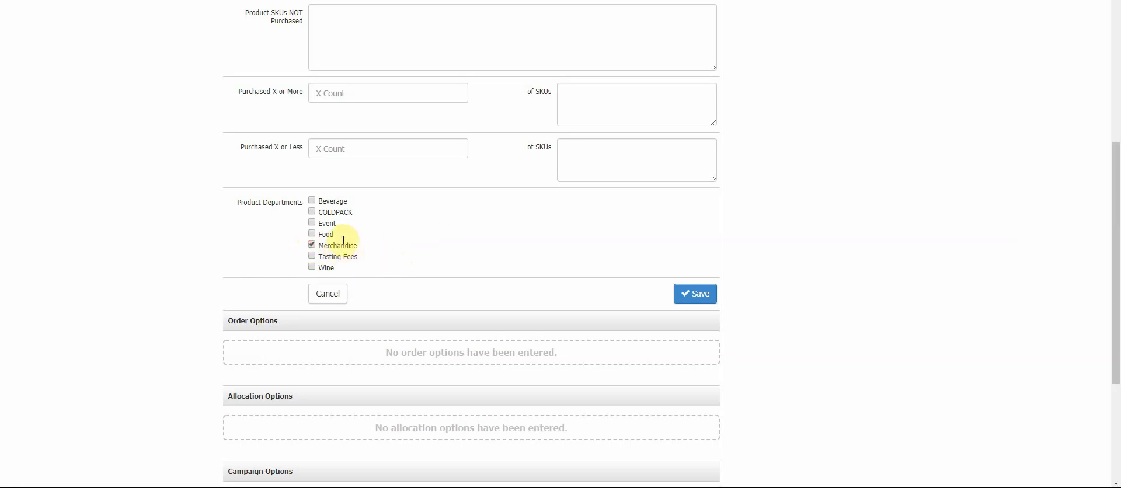
pyautogui.click(312, 244)
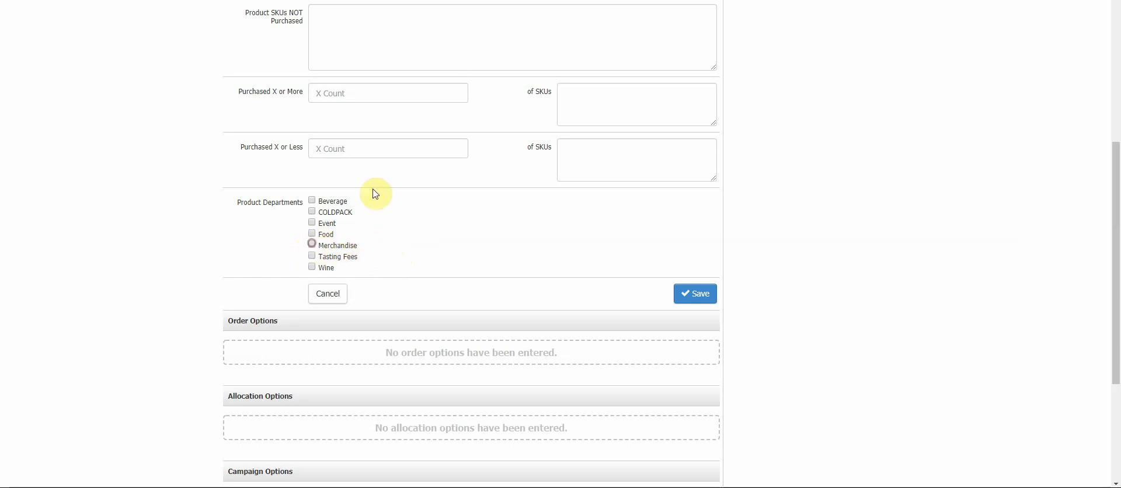
pyautogui.click(338, 300)
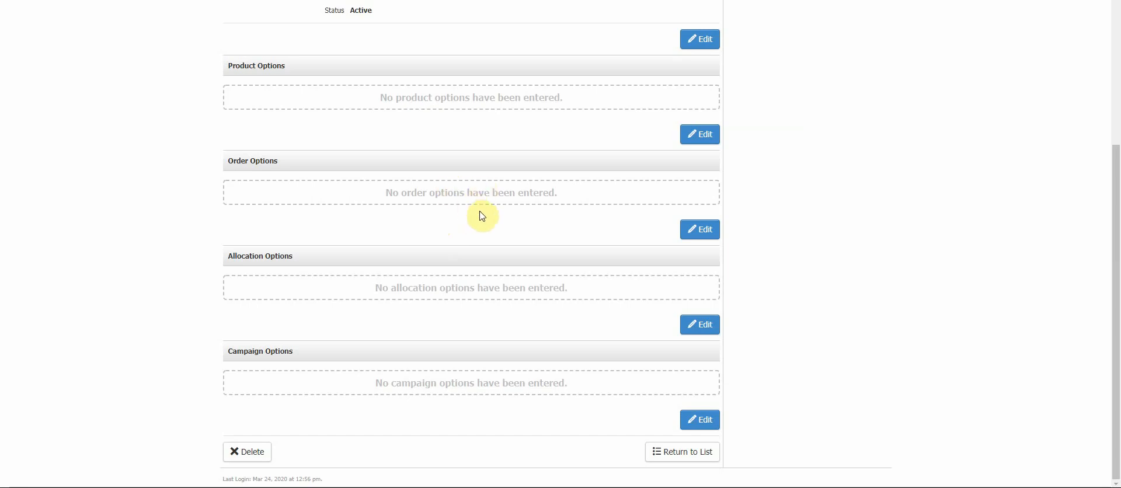
# - Open the order options to review the order types and date fields, then cancel the edit
pyautogui.click(692, 229)
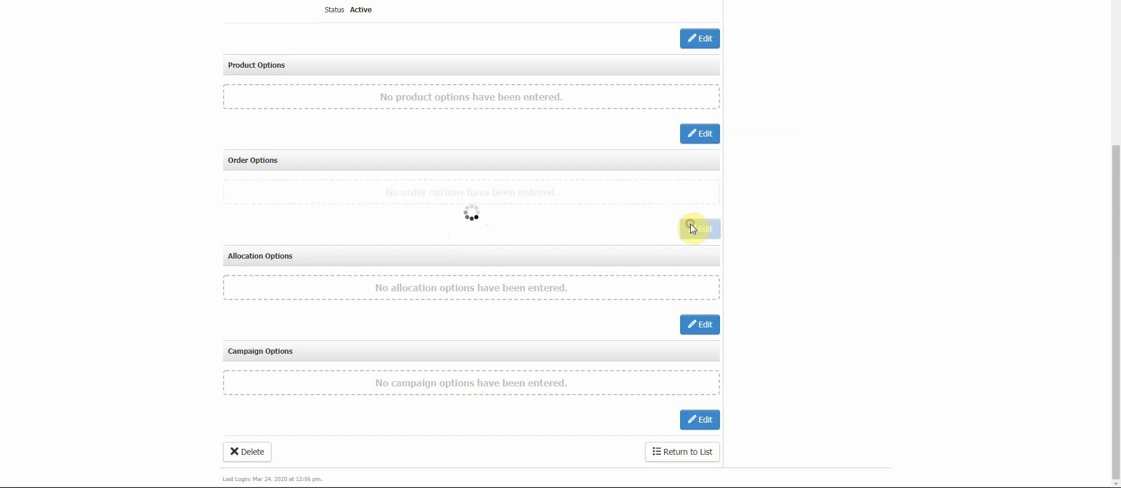
pyautogui.scroll(-3, 566, 243)
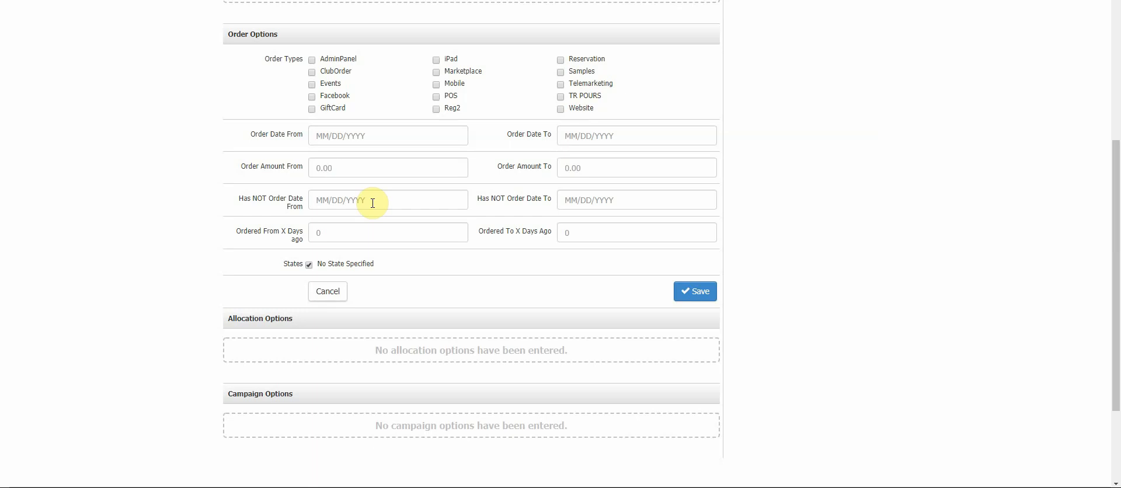
pyautogui.click(341, 301)
pyautogui.scroll(5, 480, 289)
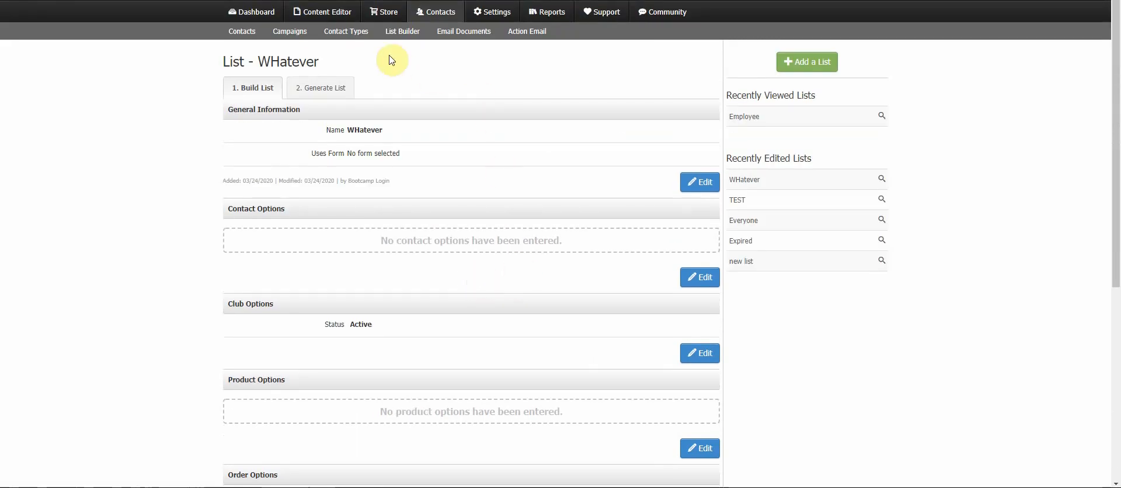
# - Return to the list builder, open the Active Club Members list and generate it
pyautogui.click(400, 39)
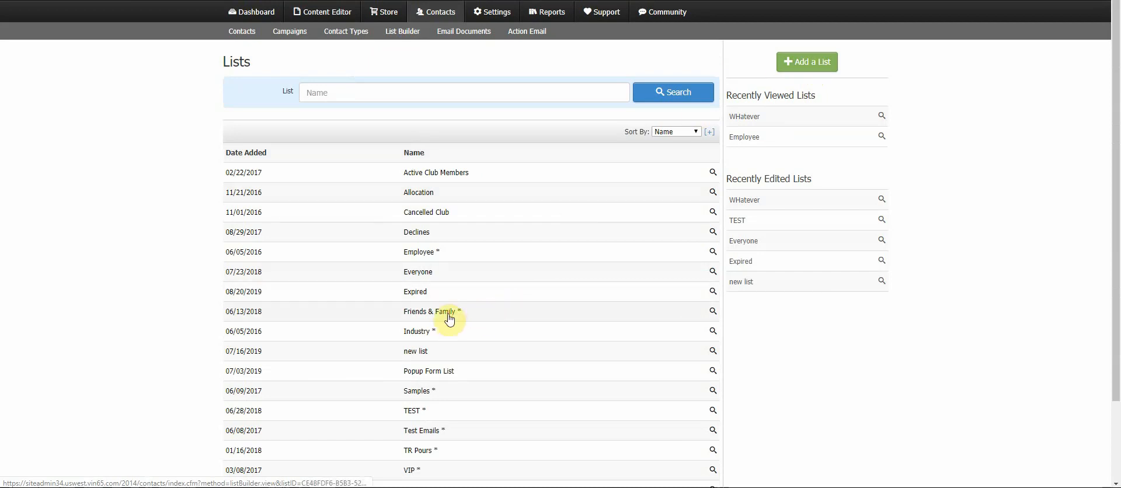
pyautogui.click(450, 177)
pyautogui.click(336, 89)
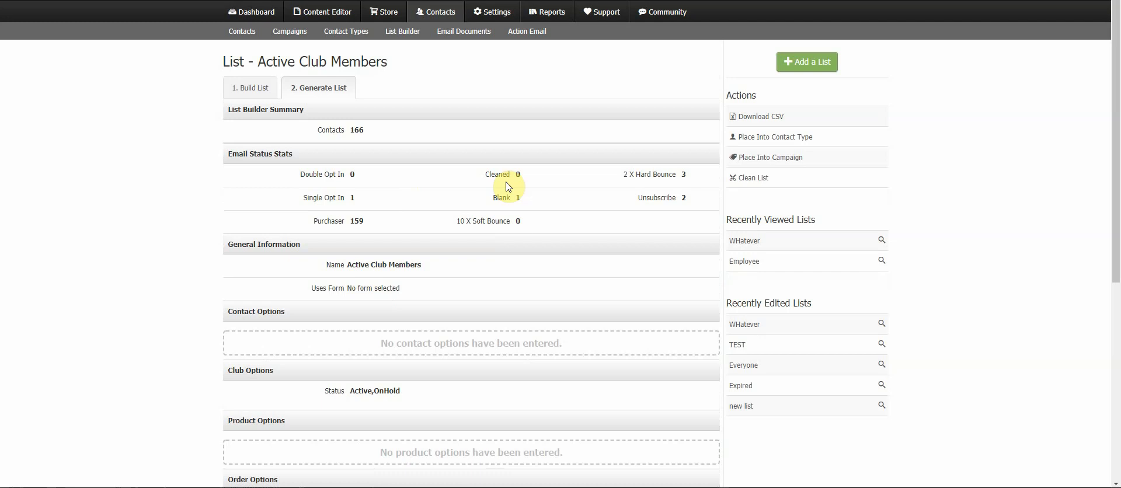
# - Go back to the lists, open the Friends & Family list and generate it
pyautogui.click(419, 35)
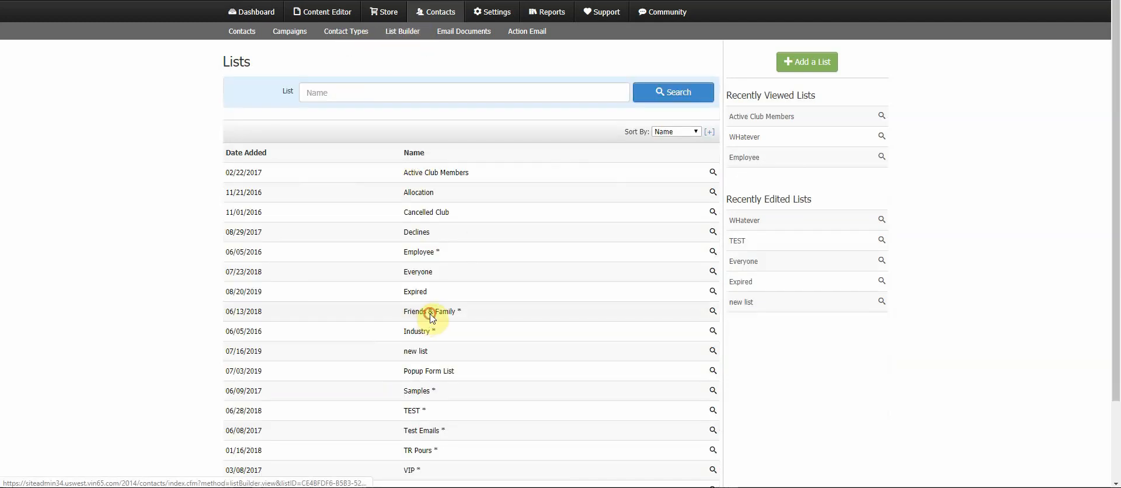
pyautogui.click(430, 315)
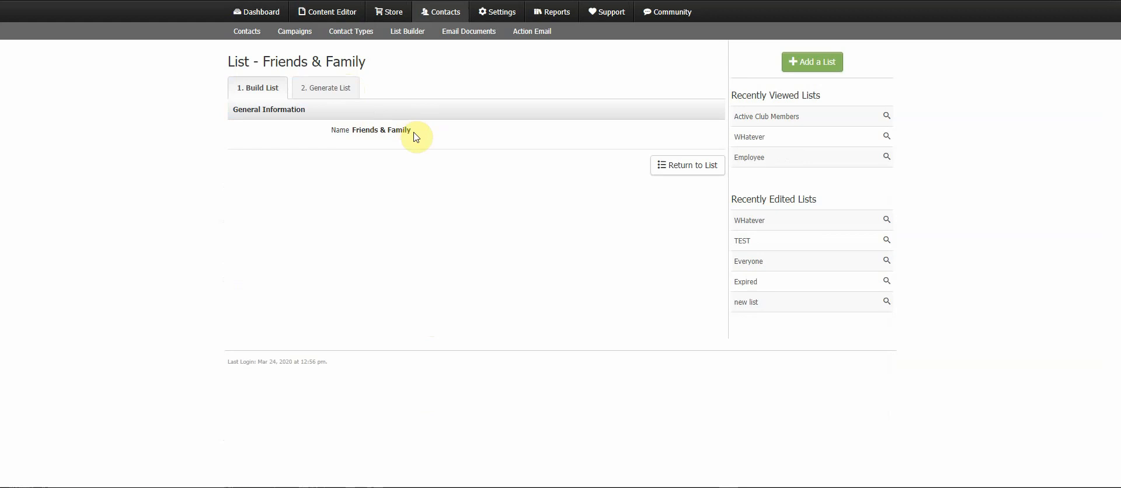
pyautogui.click(349, 91)
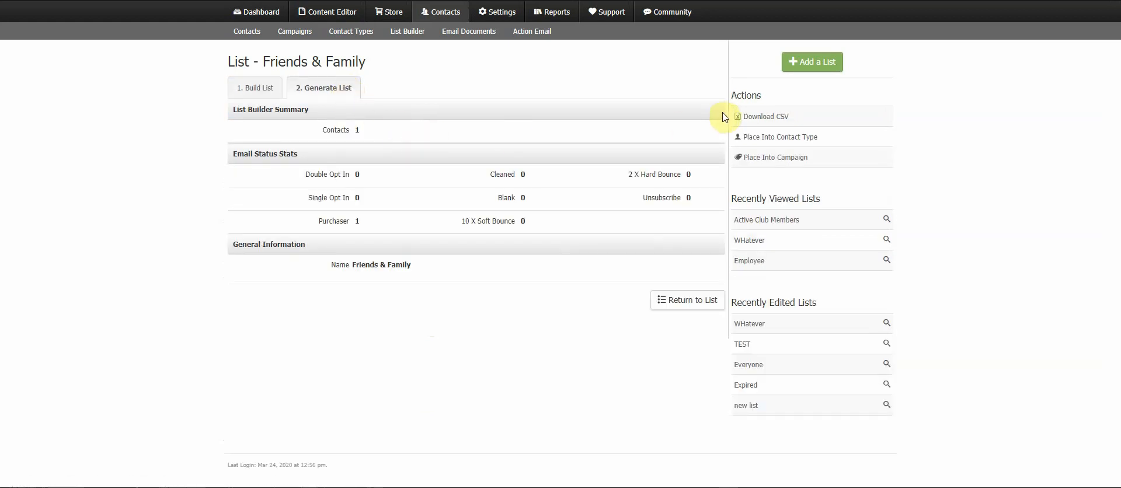
# - Open Place Into Contact Type, toggle the replace-contacts option on and off, and close without saving
pyautogui.click(772, 140)
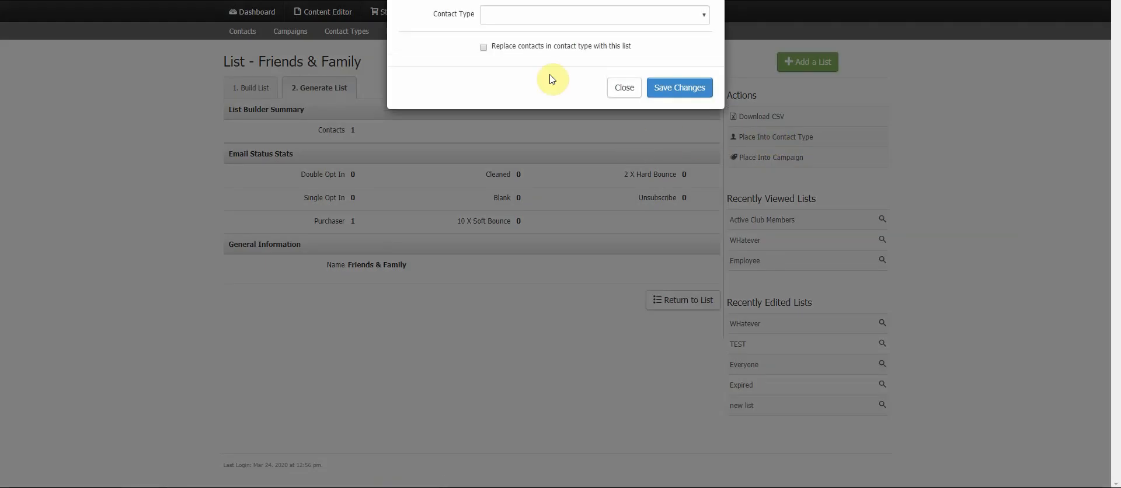
pyautogui.moveTo(514, 3); pyautogui.dragTo(431, 20)
pyautogui.click(409, 30)
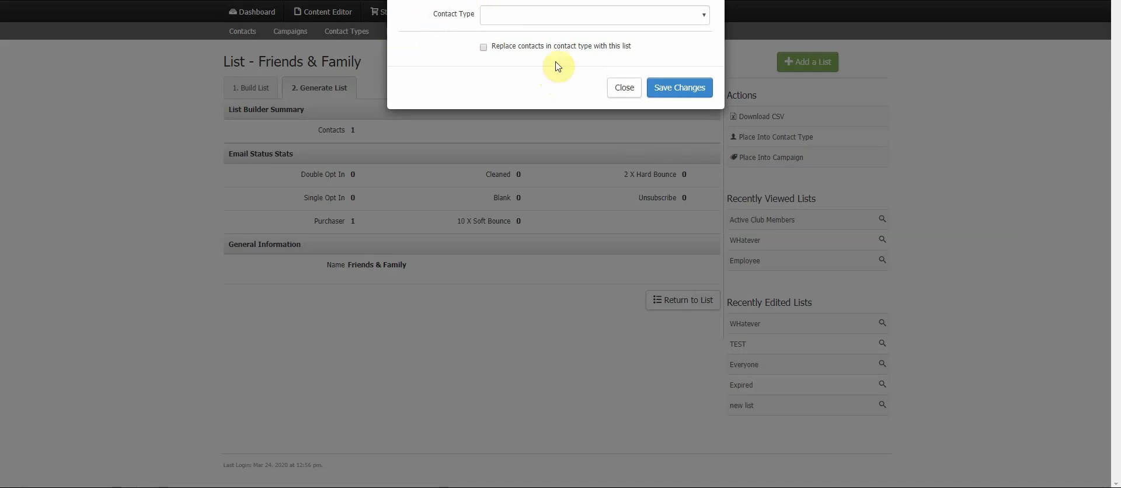
pyautogui.click(530, 61)
pyautogui.click(517, 16)
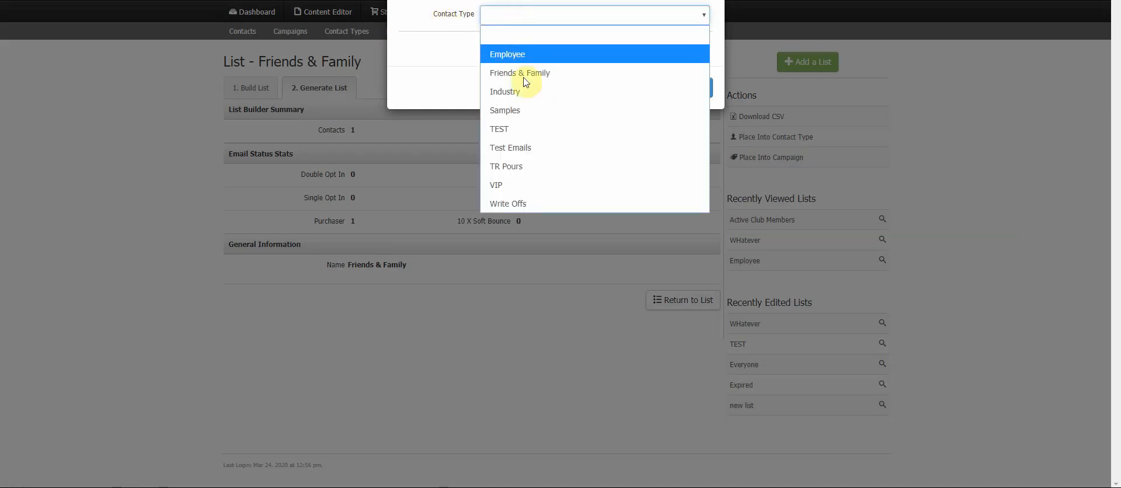
pyautogui.click(467, 40)
pyautogui.click(496, 50)
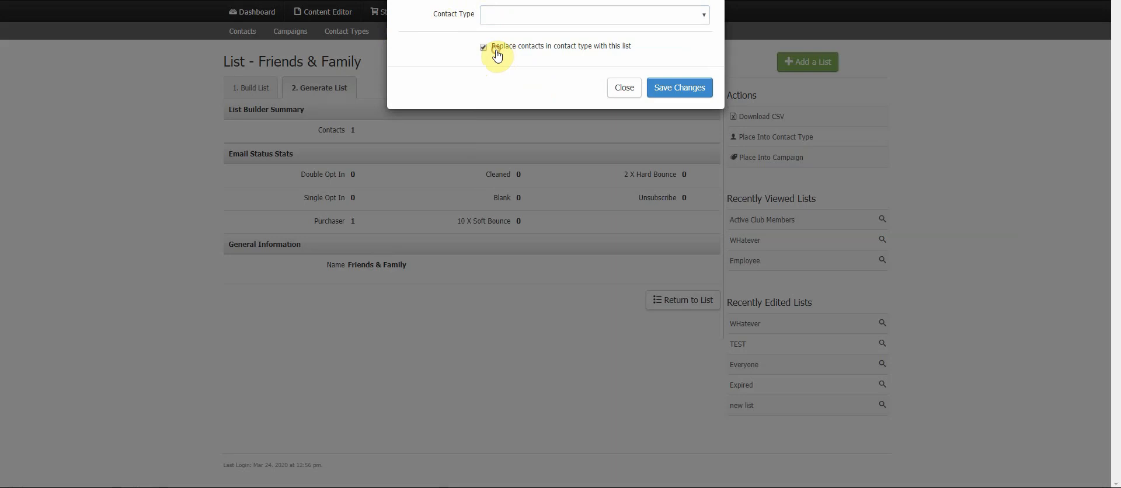
pyautogui.click(613, 53)
pyautogui.click(623, 87)
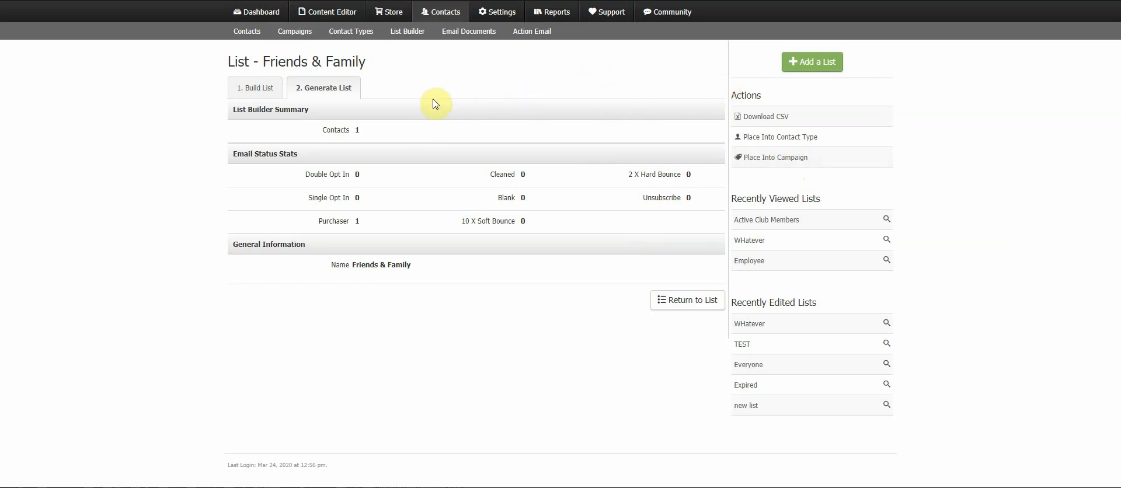
# - Reopen the Active Club Members list and switch between its build and generate views
pyautogui.click(265, 98)
pyautogui.click(408, 32)
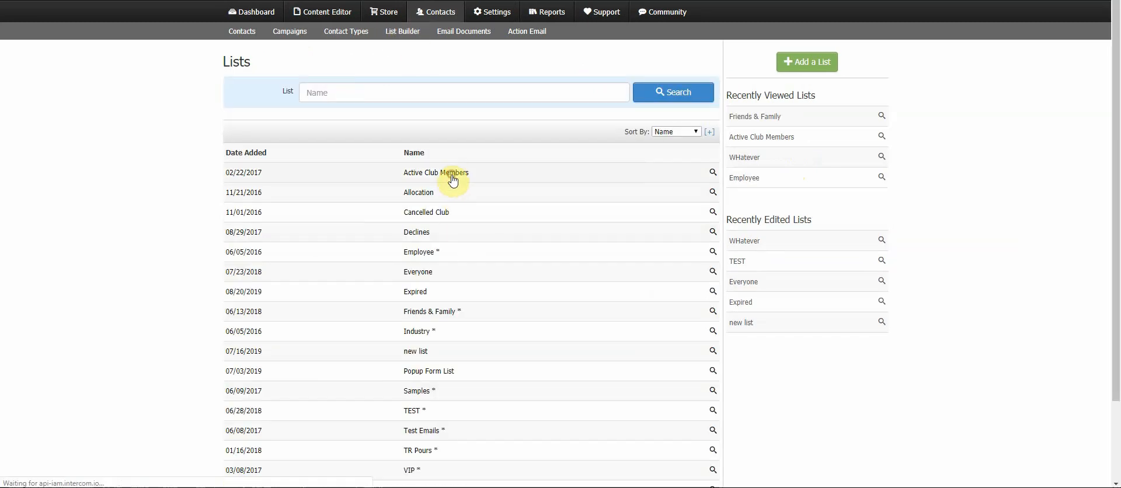
pyautogui.click(453, 178)
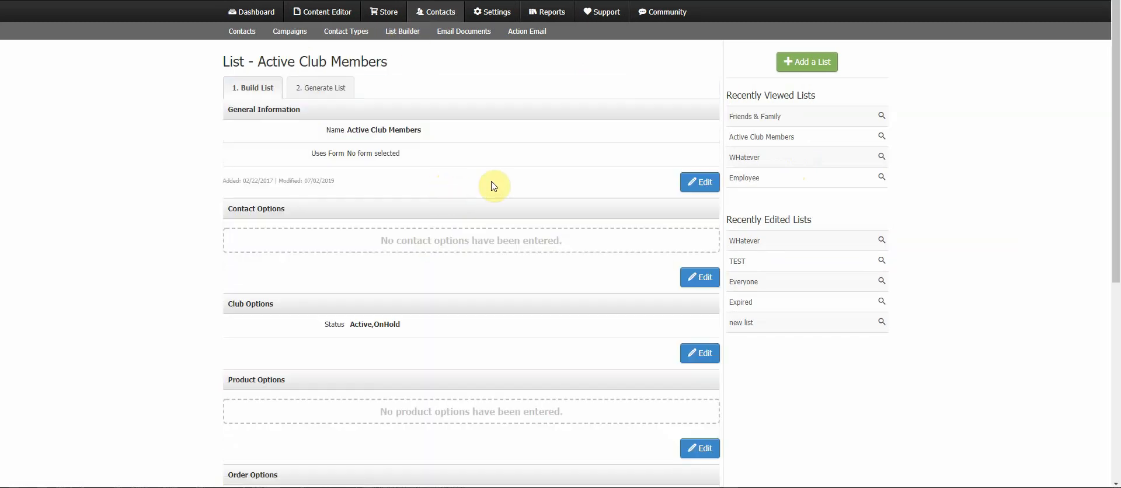
pyautogui.scroll(-1, 493, 186)
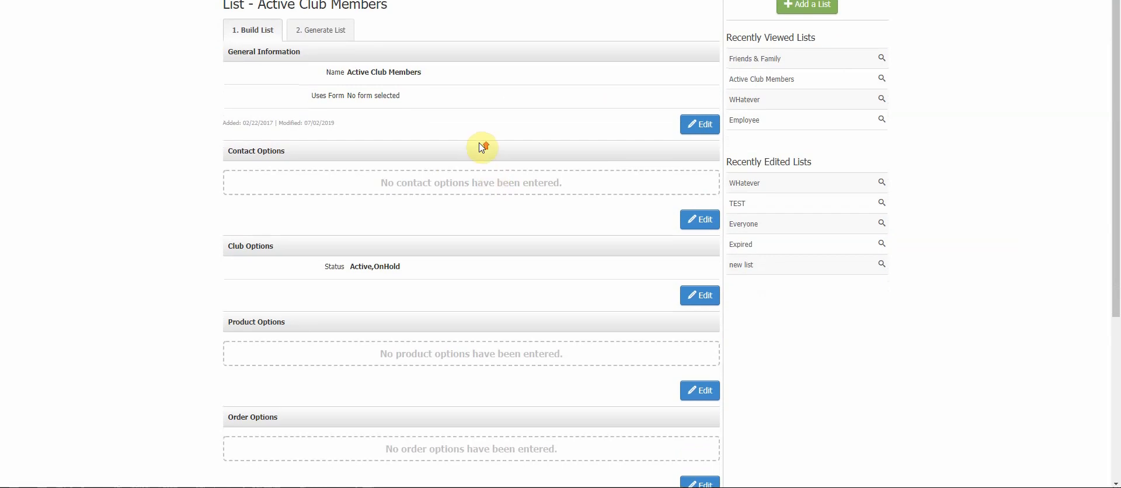
pyautogui.scroll(1, 502, 187)
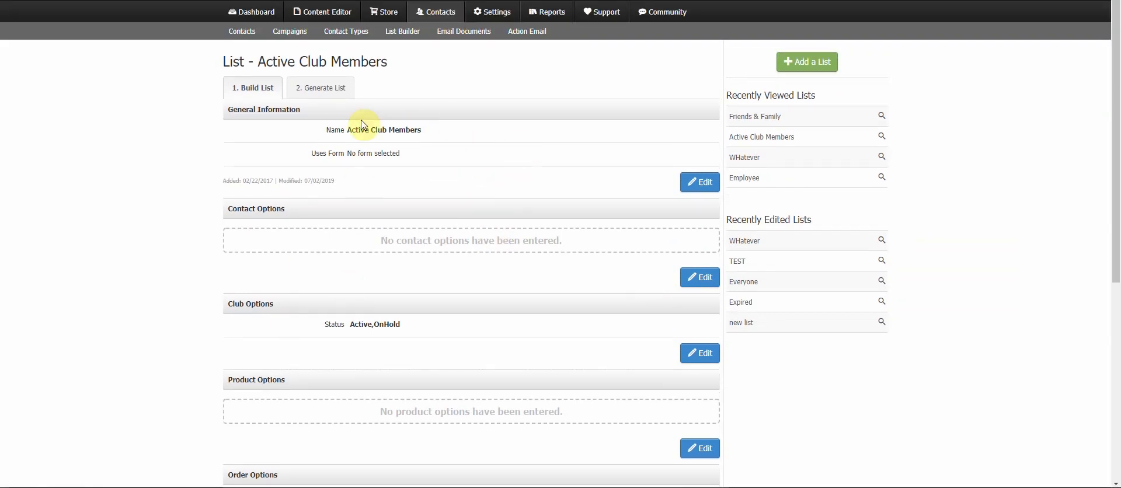
pyautogui.click(336, 92)
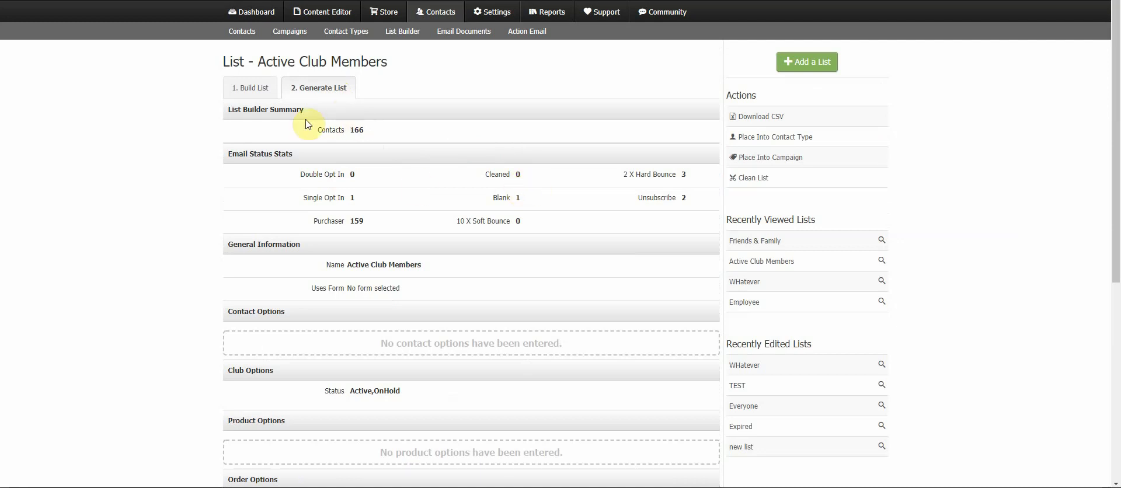
pyautogui.click(269, 89)
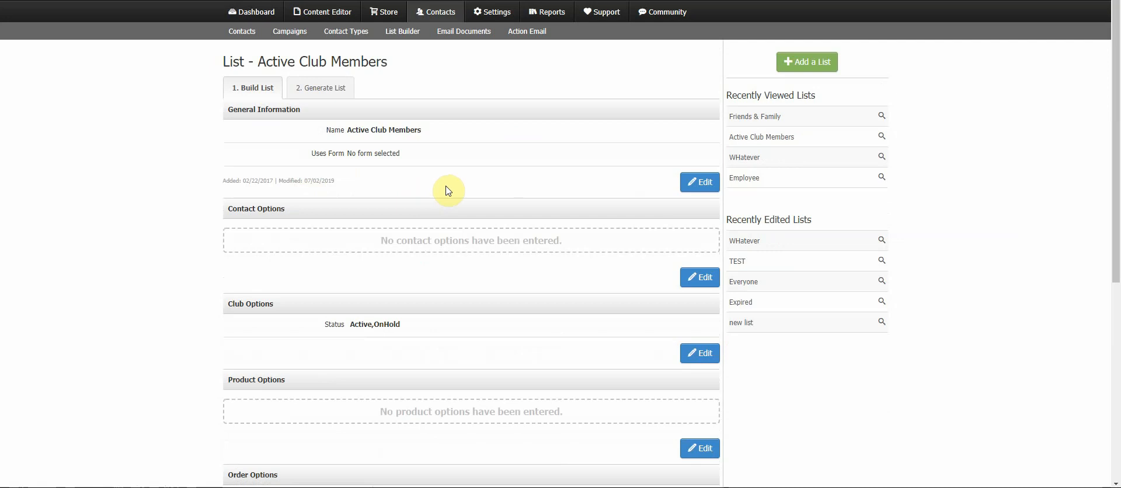
pyautogui.scroll(-2, 446, 189)
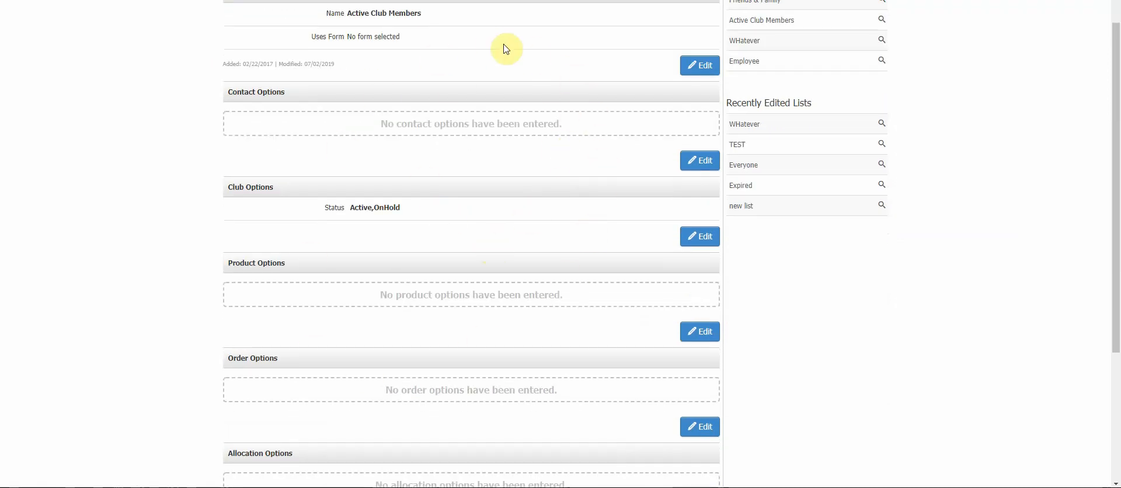
pyautogui.scroll(2, 495, 233)
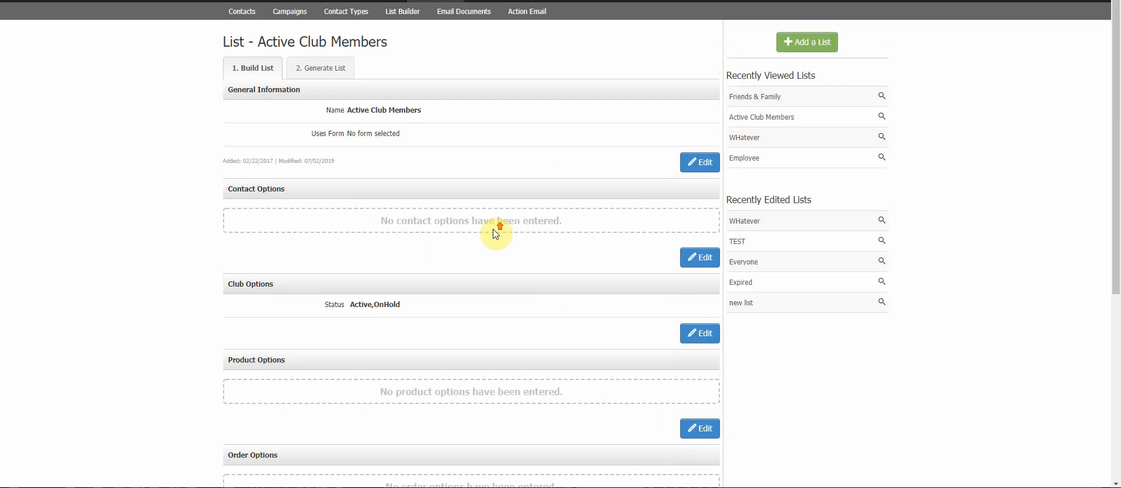
# - Highlight the list's contact count in the summary and switch between the build and generate views
pyautogui.scroll(1, 496, 234)
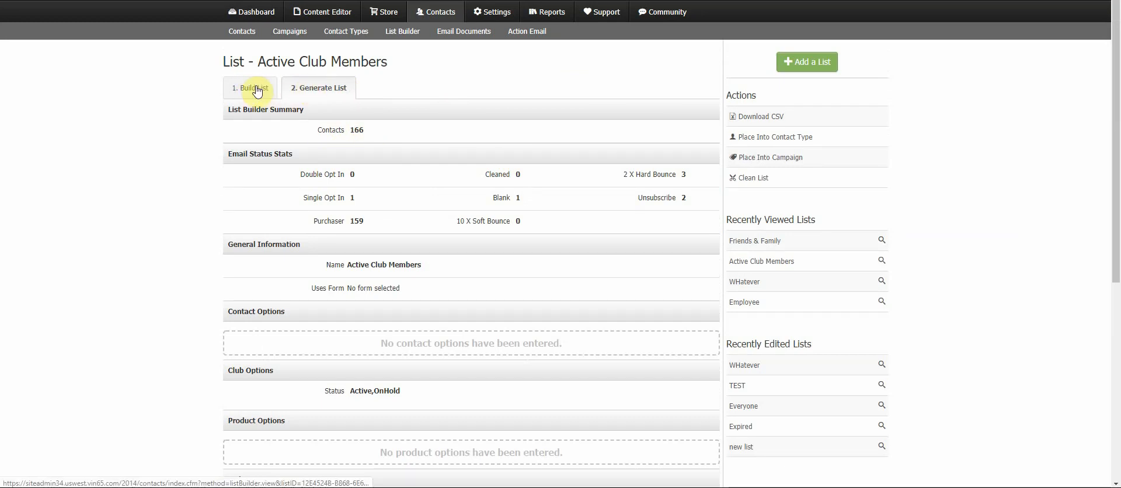
pyautogui.click(369, 131)
pyautogui.tripleClick(370, 132)
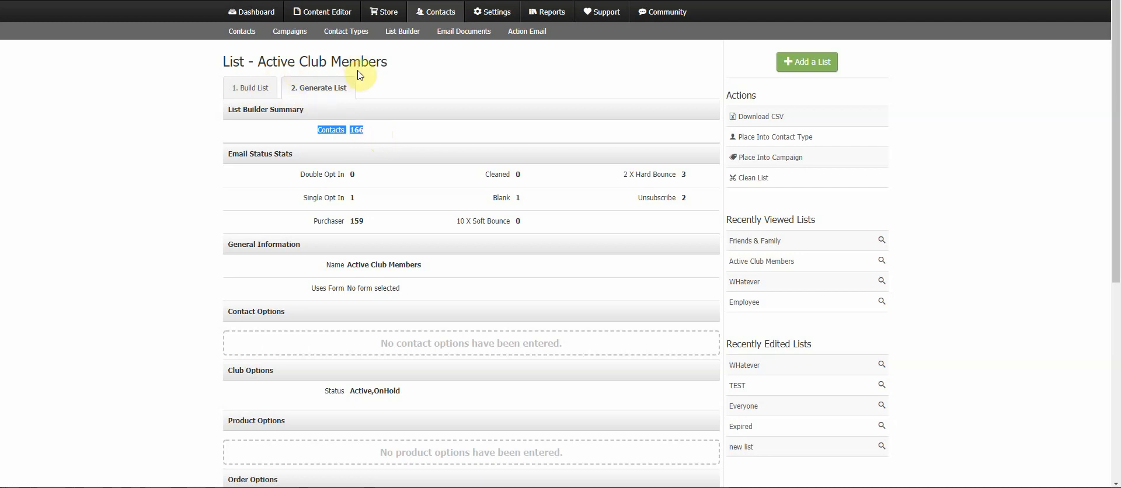
pyautogui.click(368, 131)
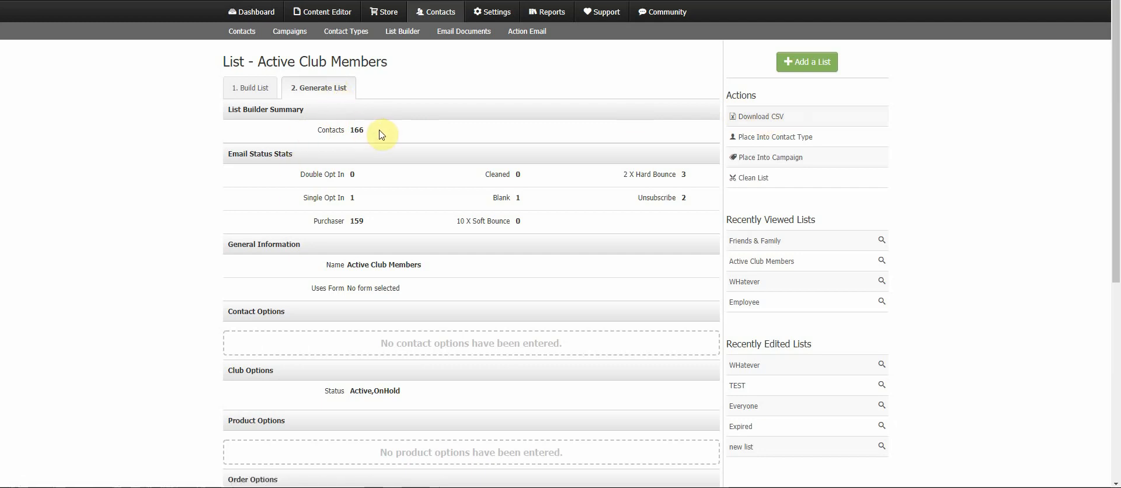
pyautogui.click(252, 89)
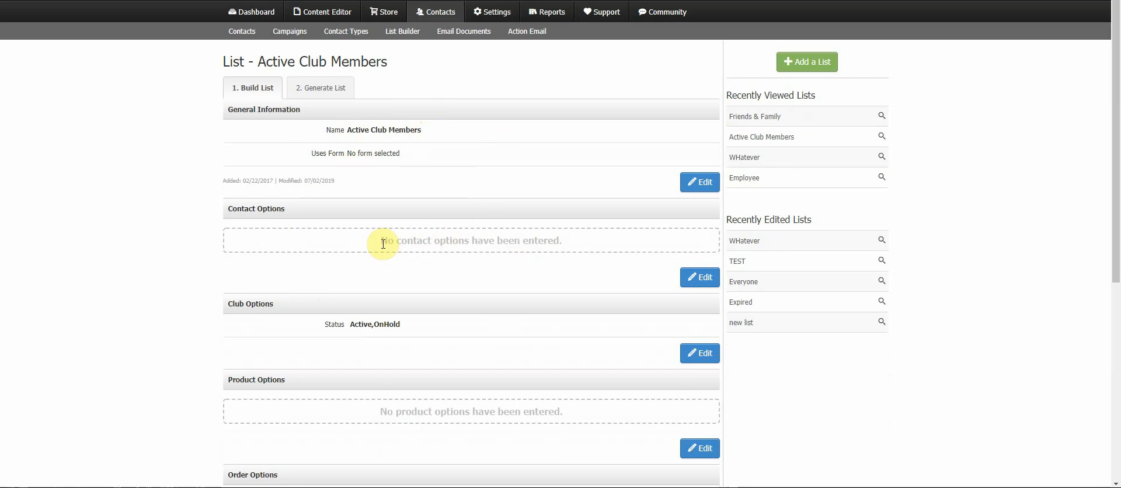
pyautogui.click(334, 91)
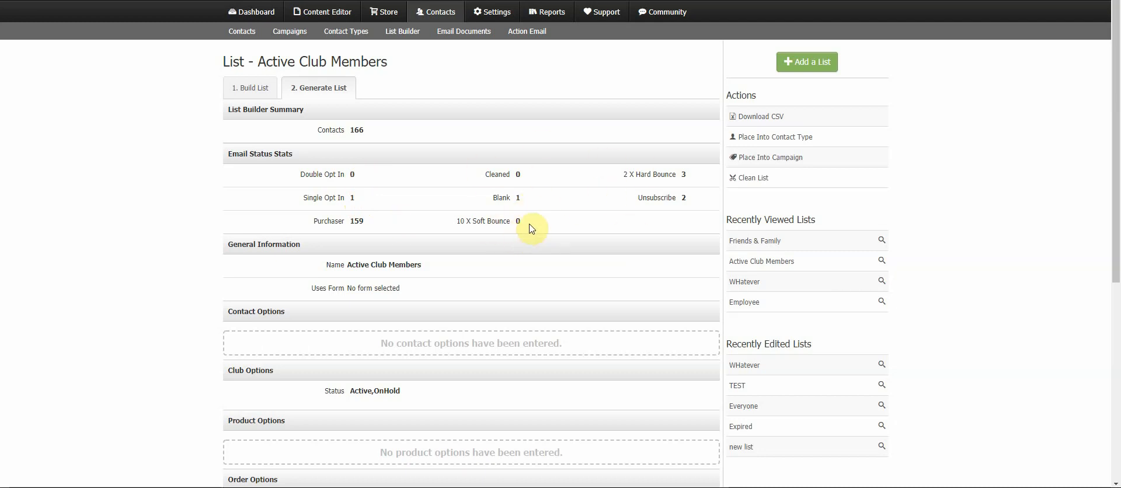
# - Highlight the soft bounce, hard bounce and blank email status statistics of the generated list
pyautogui.moveTo(531, 228); pyautogui.dragTo(462, 224)
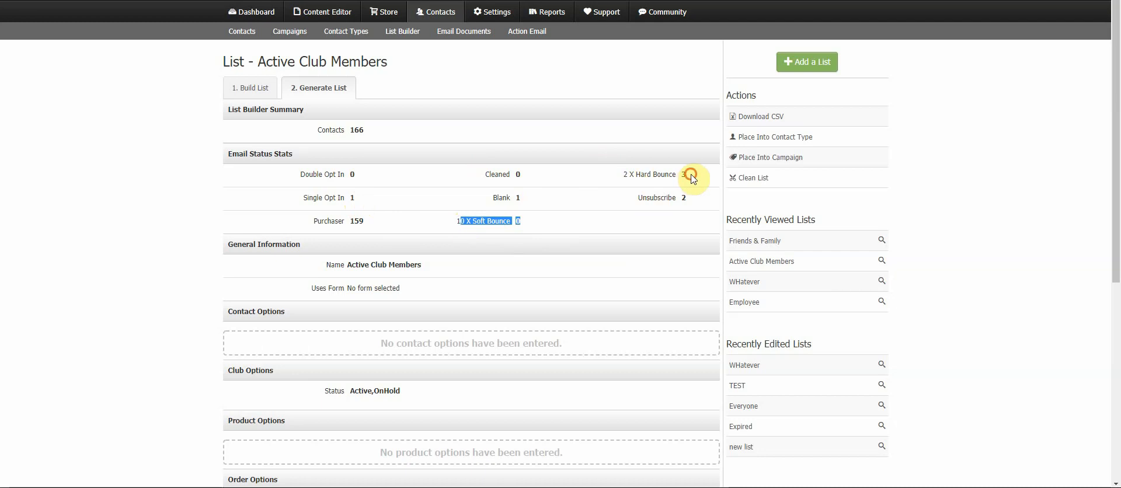
pyautogui.moveTo(693, 179); pyautogui.dragTo(613, 176)
pyautogui.moveTo(529, 222); pyautogui.dragTo(469, 227)
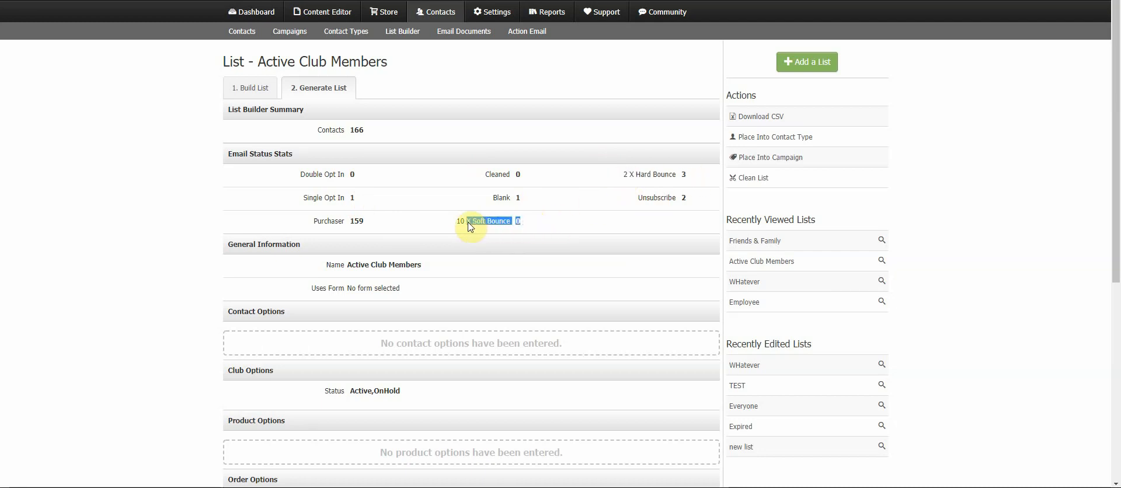
pyautogui.moveTo(538, 197); pyautogui.dragTo(492, 202)
pyautogui.click(542, 203)
pyautogui.moveTo(524, 201)
pyautogui.mouseDown()
pyautogui.moveTo(488, 202)
pyautogui.moveTo(520, 201)
pyautogui.mouseUp()
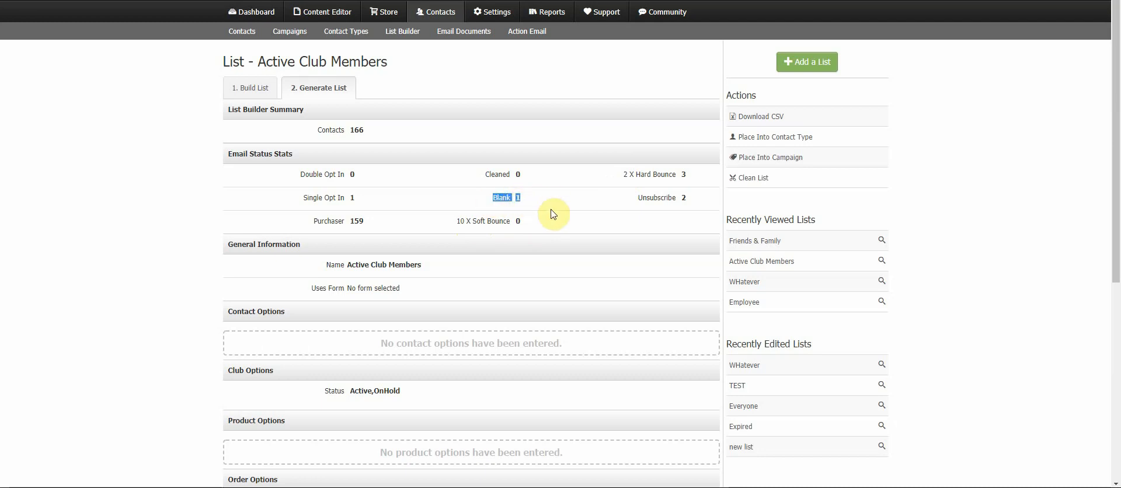
pyautogui.click(533, 201)
pyautogui.moveTo(533, 199); pyautogui.dragTo(487, 206)
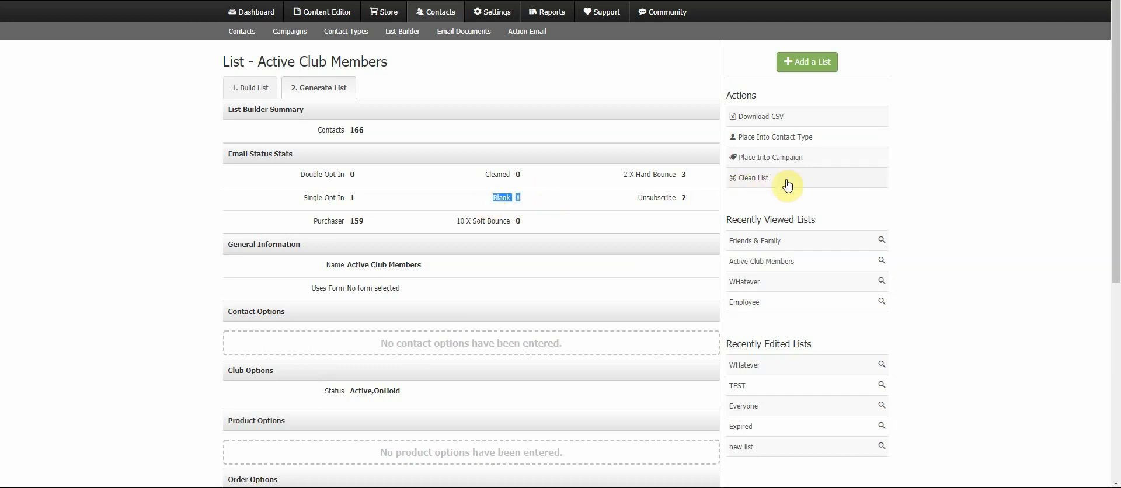
# - Open the Clean List action, review its dialog, and close it without cleaning
pyautogui.click(754, 178)
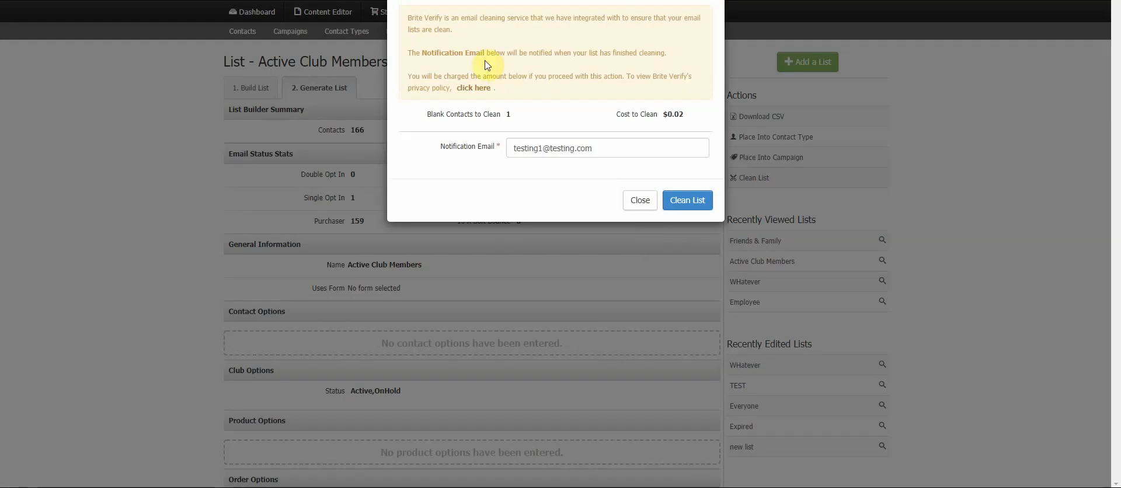
pyautogui.moveTo(686, 116); pyautogui.dragTo(607, 120)
pyautogui.click(552, 115)
pyautogui.click(640, 202)
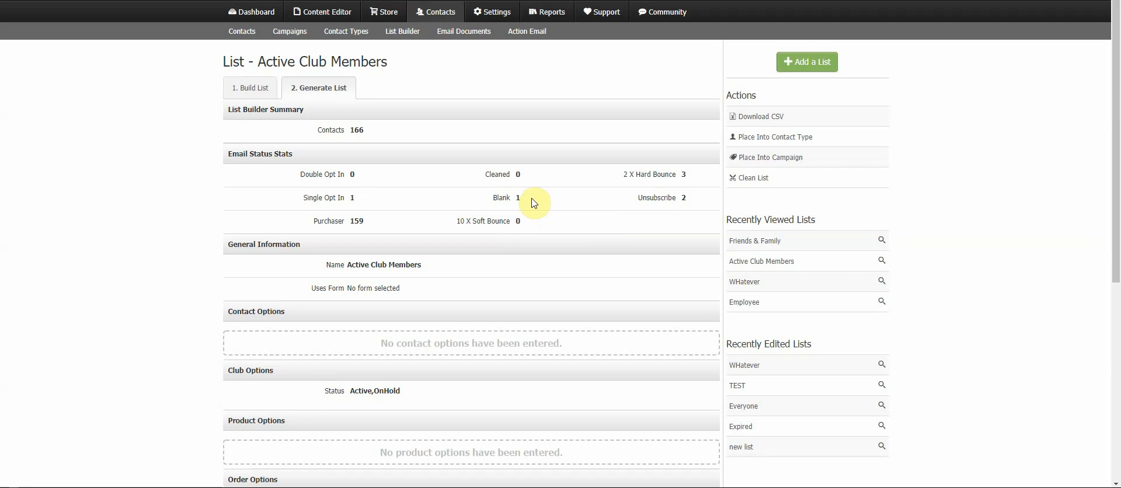
# - Highlight the cleaned, soft bounce, hard bounce and unsubscribe email status statistics
pyautogui.moveTo(529, 177); pyautogui.dragTo(460, 184)
pyautogui.click(554, 176)
pyautogui.moveTo(525, 223); pyautogui.dragTo(452, 233)
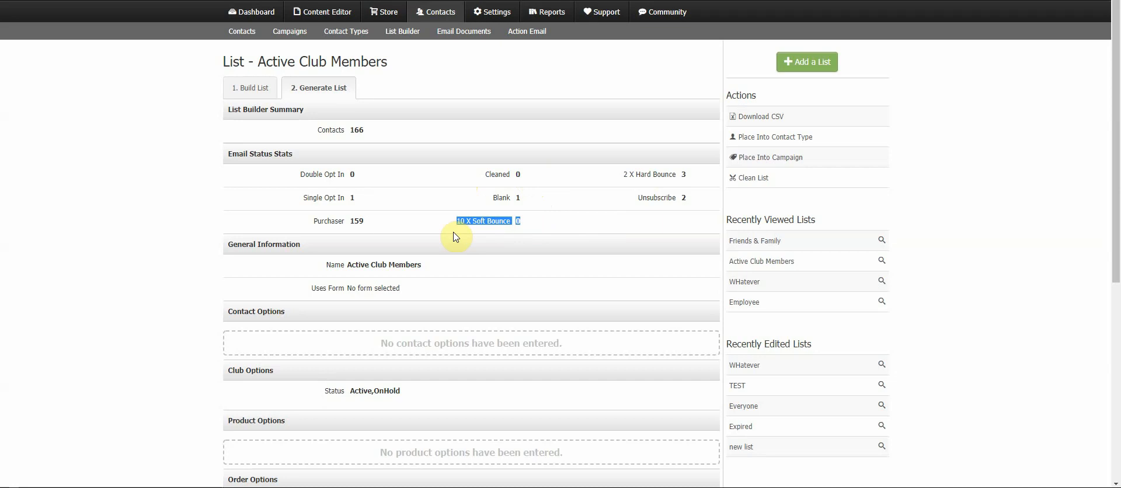
pyautogui.click(524, 226)
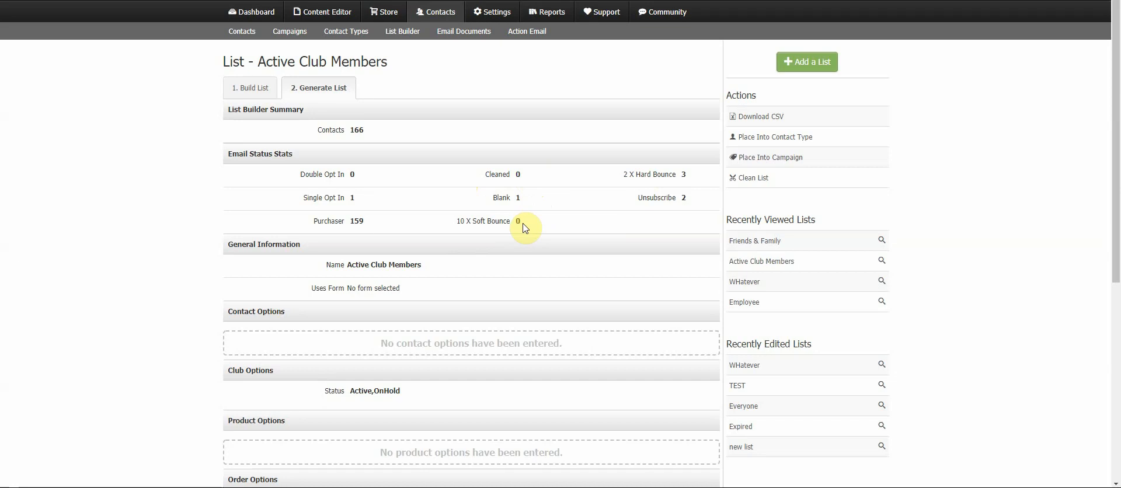
pyautogui.moveTo(525, 223); pyautogui.dragTo(504, 223)
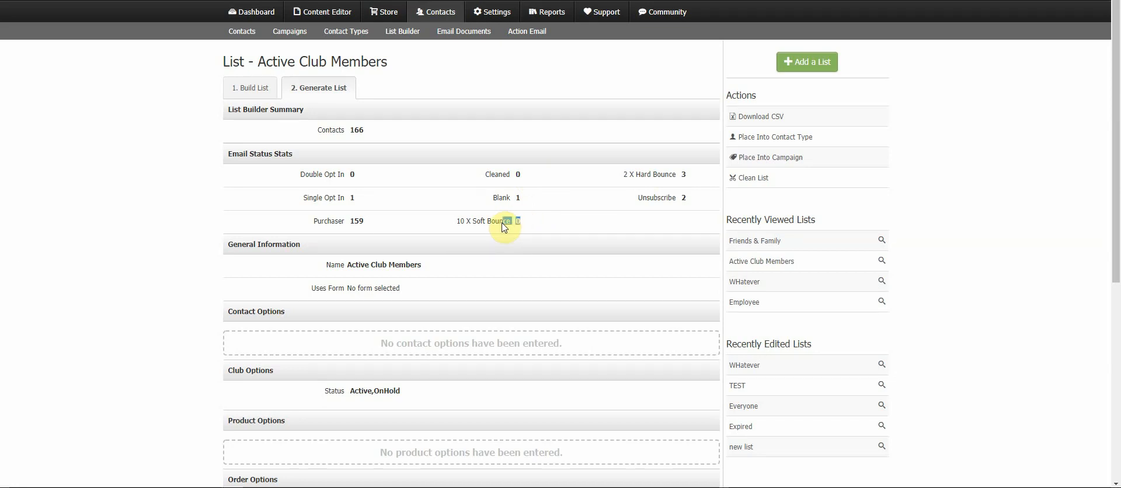
pyautogui.click(541, 227)
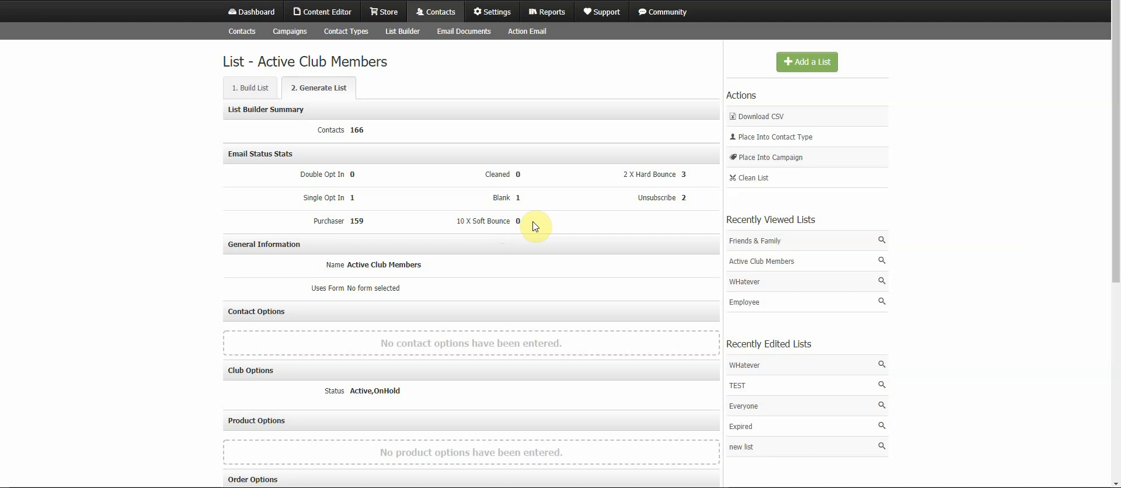
pyautogui.moveTo(700, 175); pyautogui.dragTo(627, 180)
pyautogui.click(603, 186)
pyautogui.moveTo(688, 200); pyautogui.dragTo(642, 205)
pyautogui.click(660, 206)
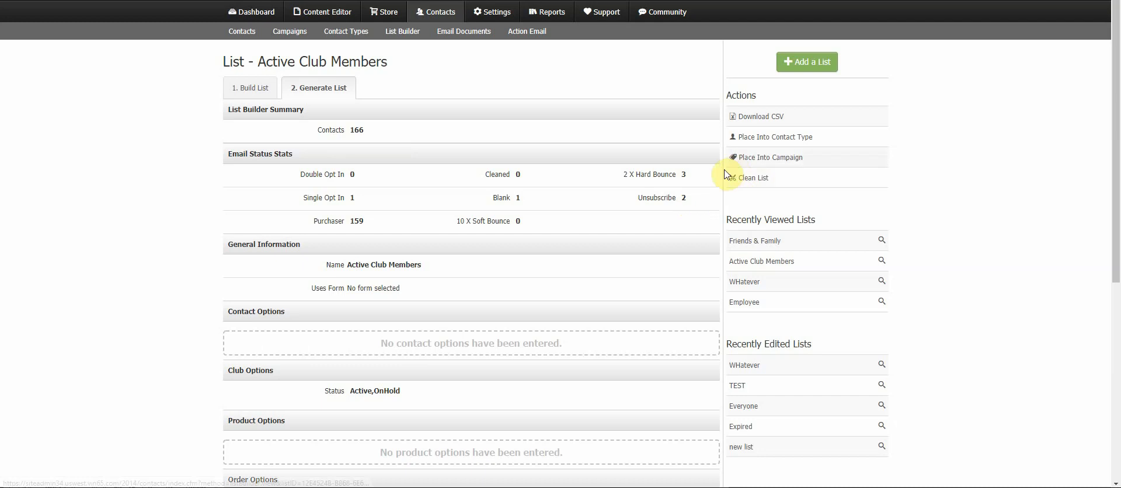
# - Return to the build view and move between the Contact Types and List Builder pages, ending on Contact Types
pyautogui.click(257, 87)
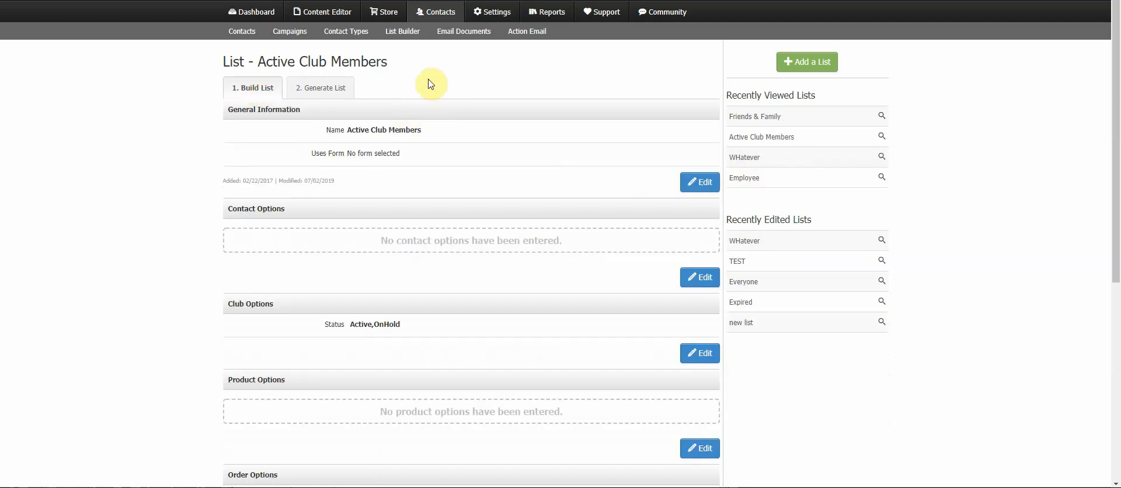
pyautogui.click(358, 36)
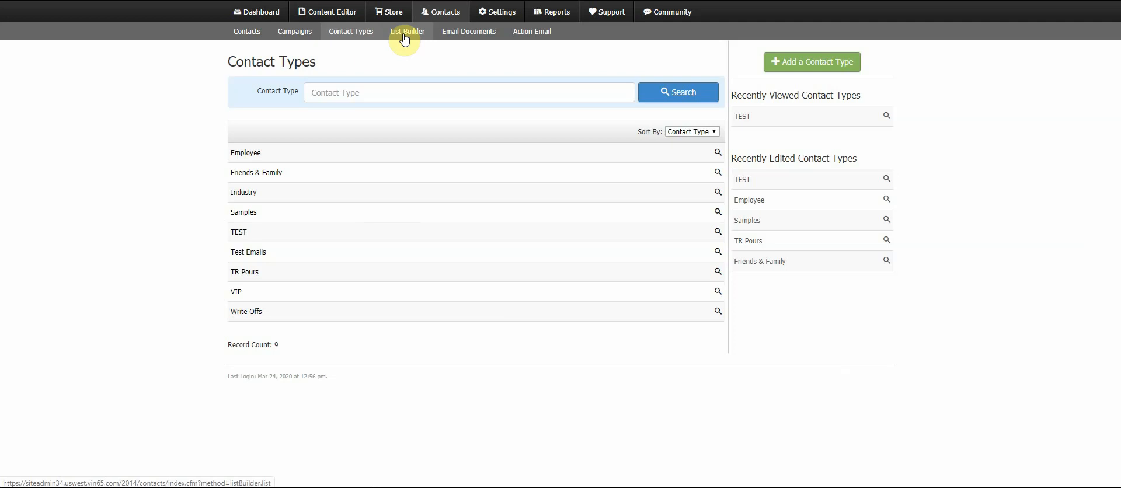
pyautogui.click(404, 35)
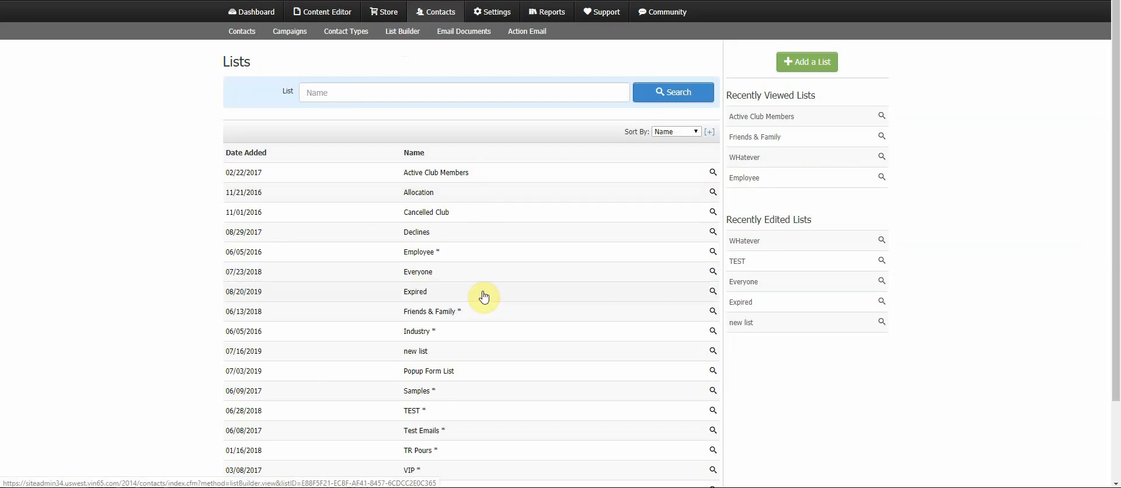
pyautogui.click(369, 35)
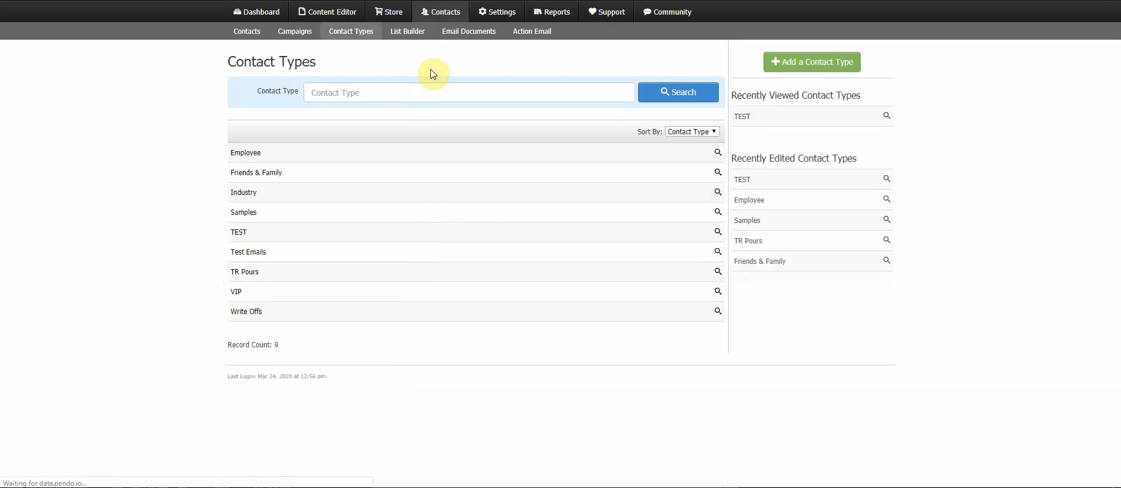